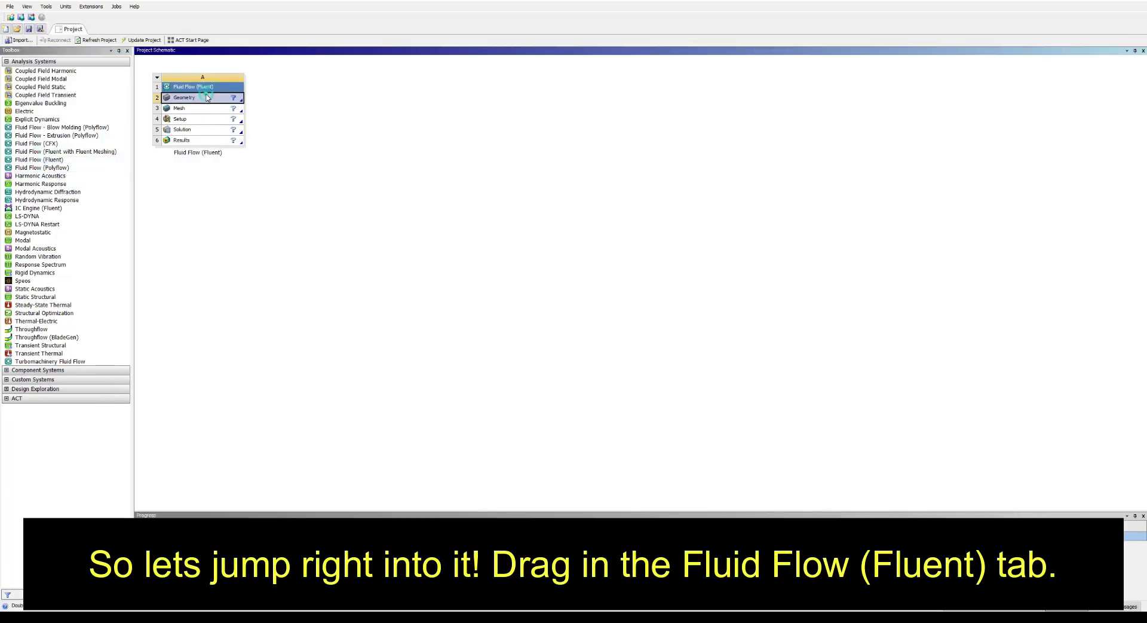
- Create new SpaceClaim geometry from the Geometry cell of the Fluent system
right_click(209, 100)
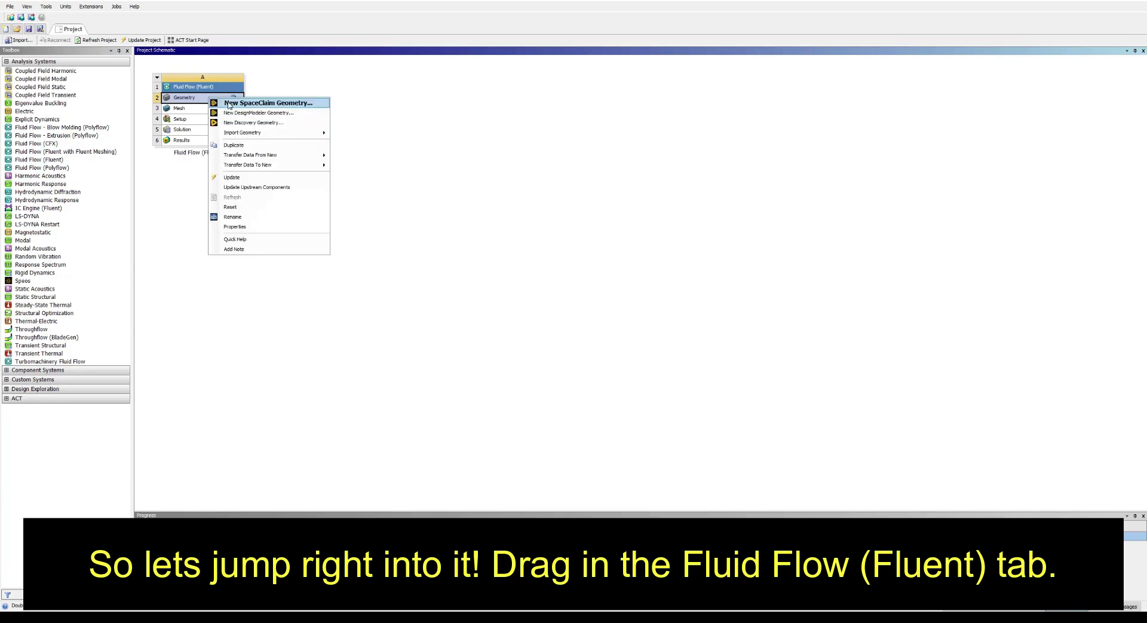
click(275, 104)
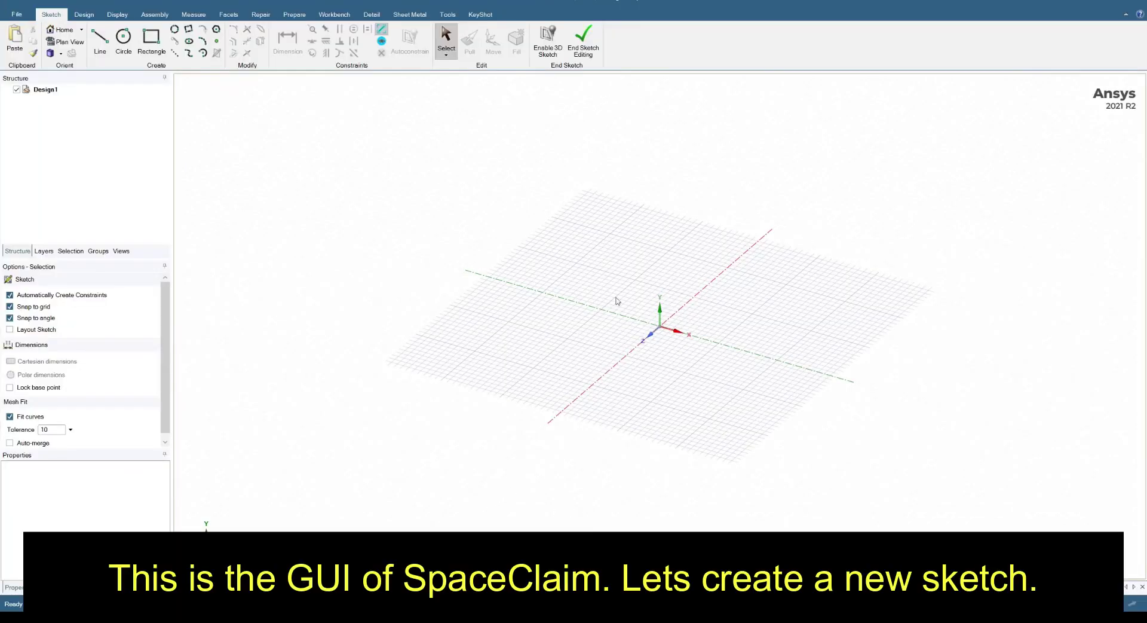
- Leave the default sketch and start a new sketch on the XY plane in plan view
click(583, 39)
middle_drag(682, 269, 677, 246)
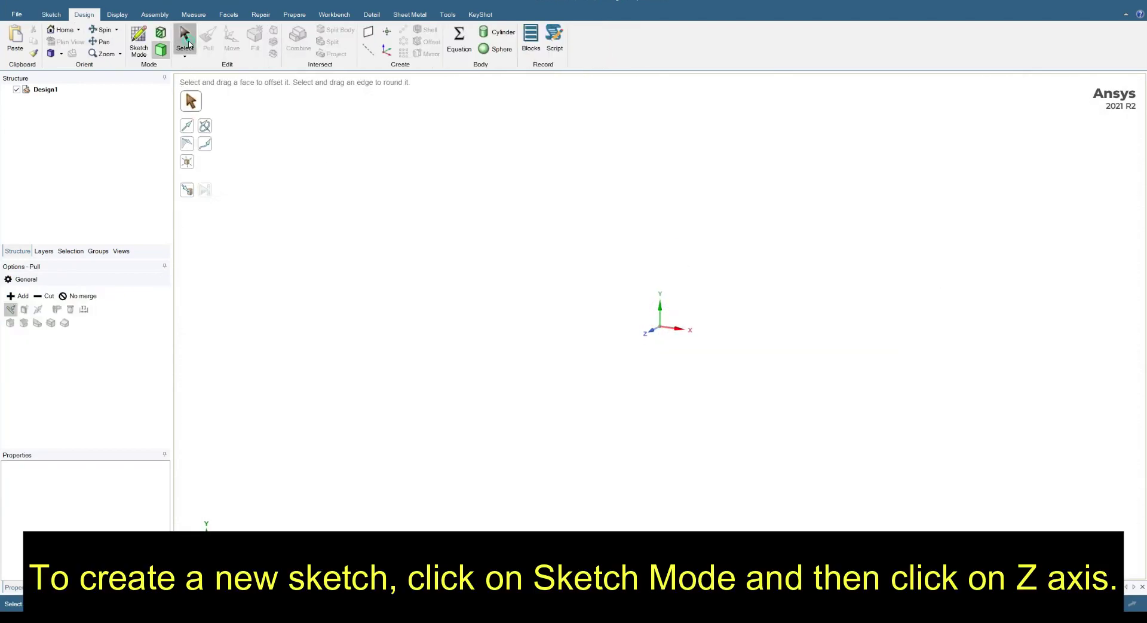
click(184, 39)
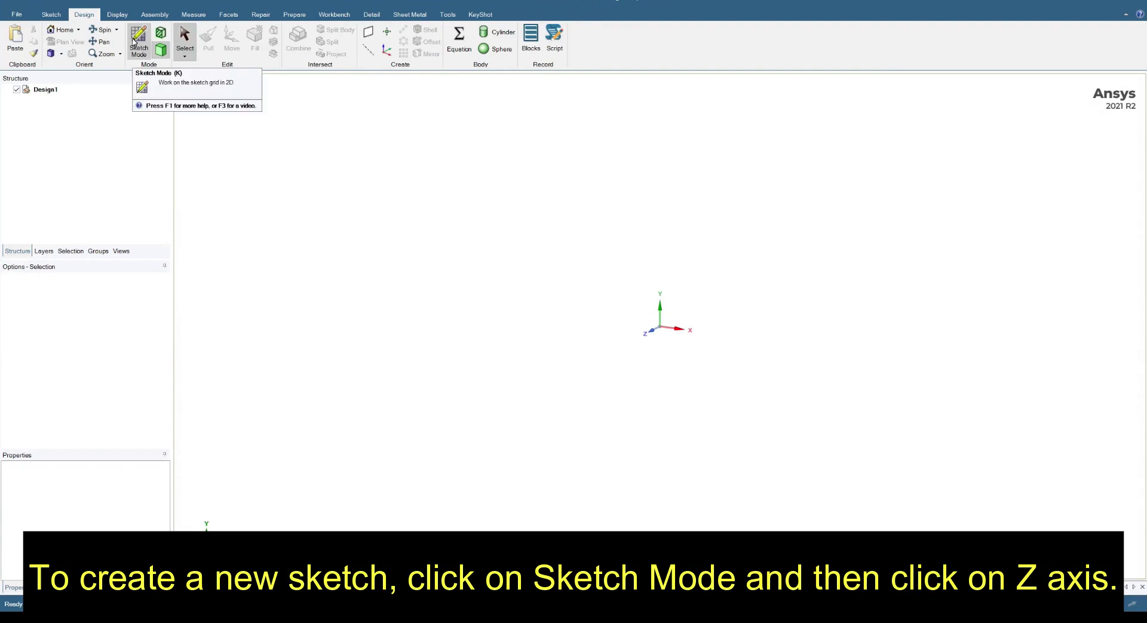
click(137, 41)
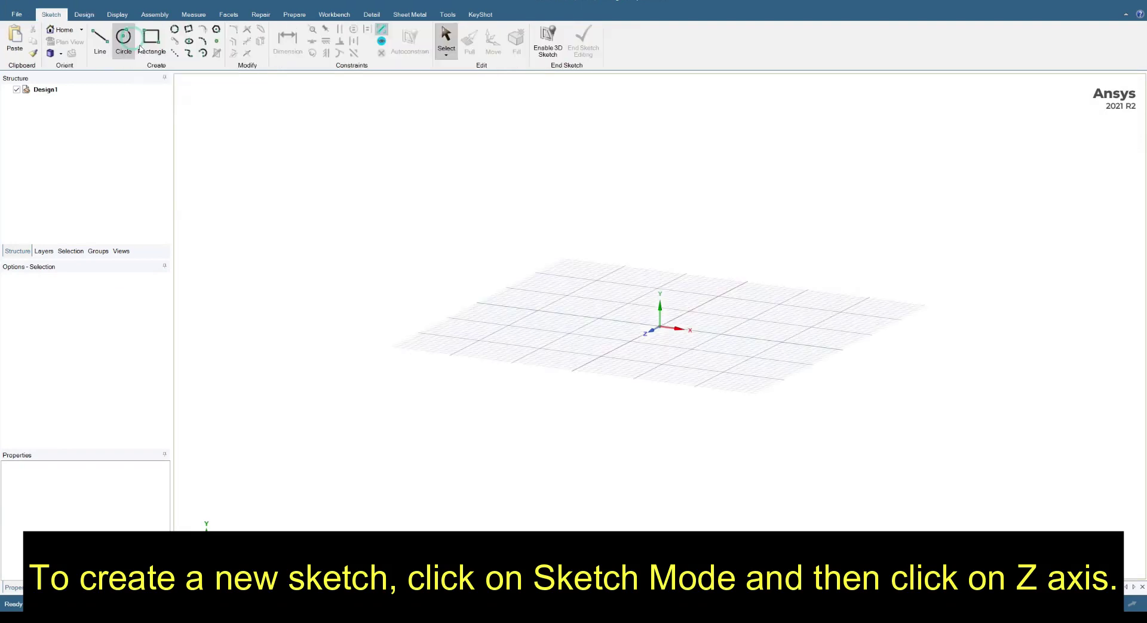
click(651, 331)
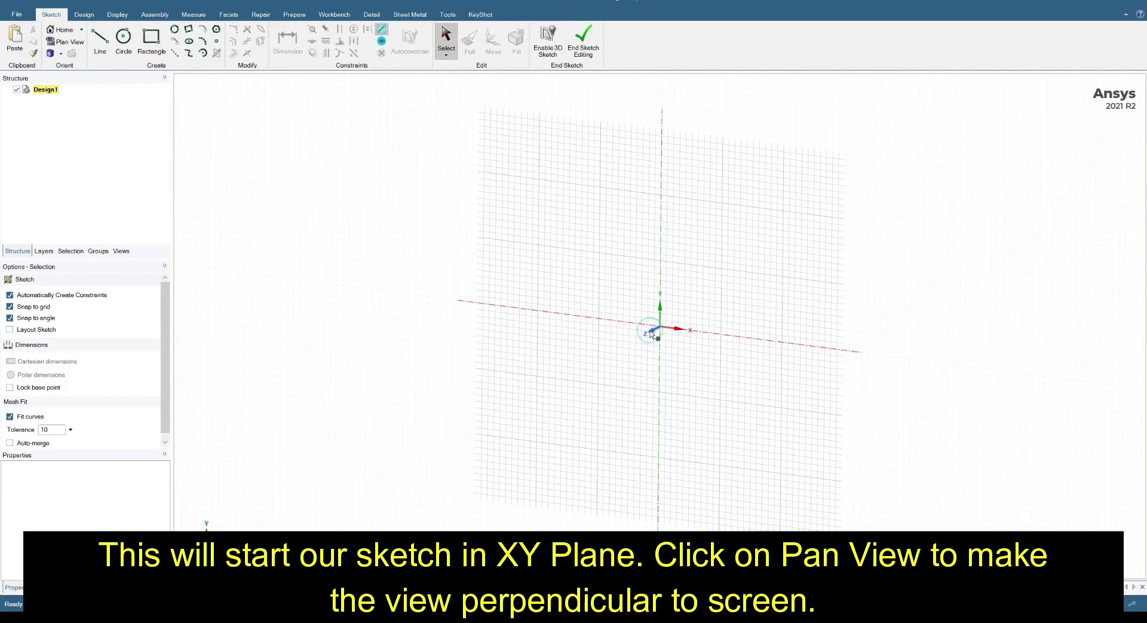
click(70, 46)
scroll(751, 293, up, 2)
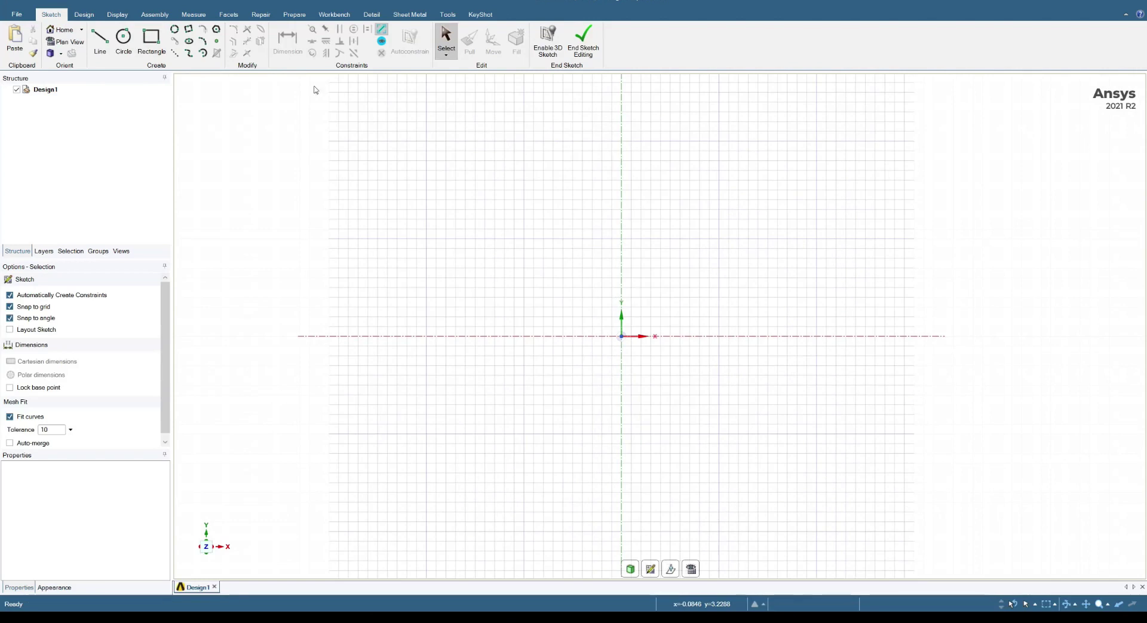
- Draw a circle centred at the origin
click(124, 37)
scroll(341, 257, down, 2)
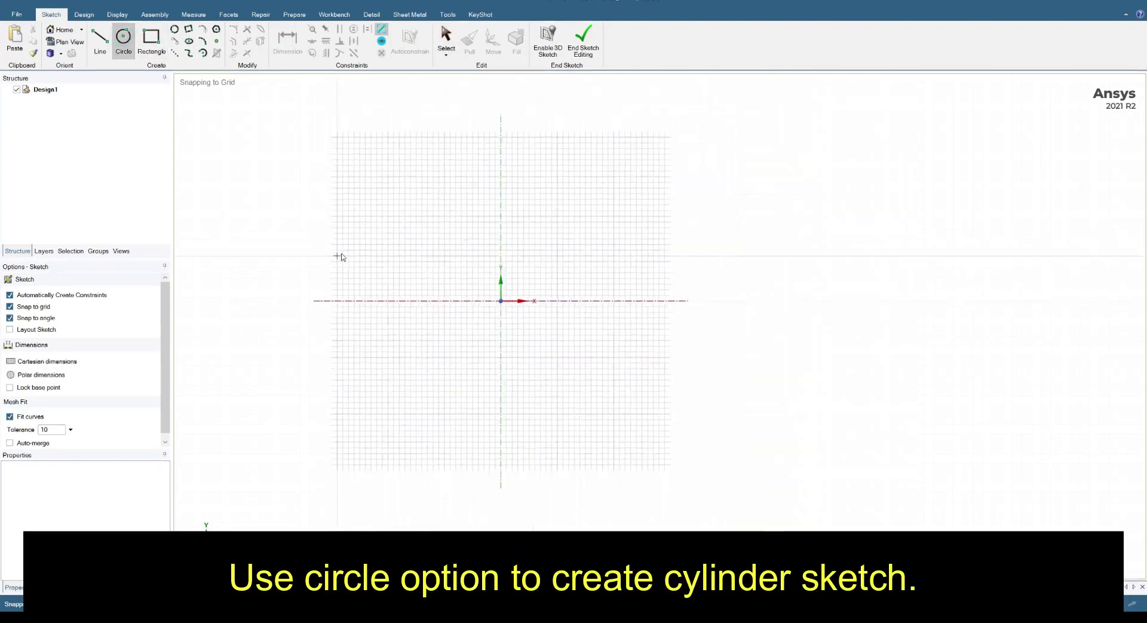
scroll(342, 257, down, 1)
scroll(482, 299, up, 1)
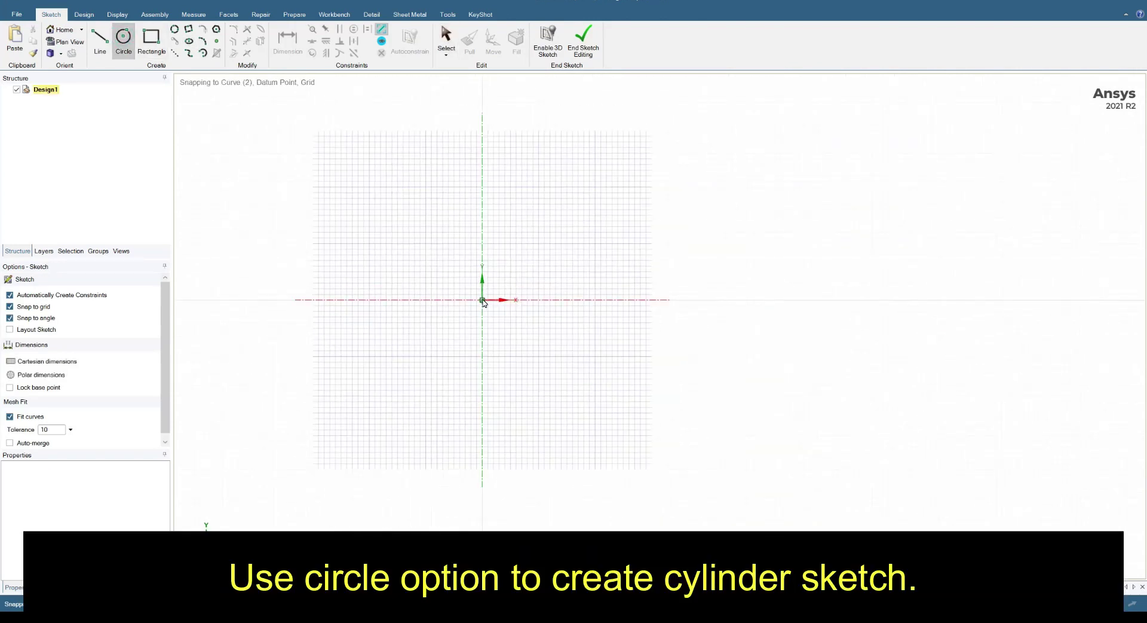
click(482, 300)
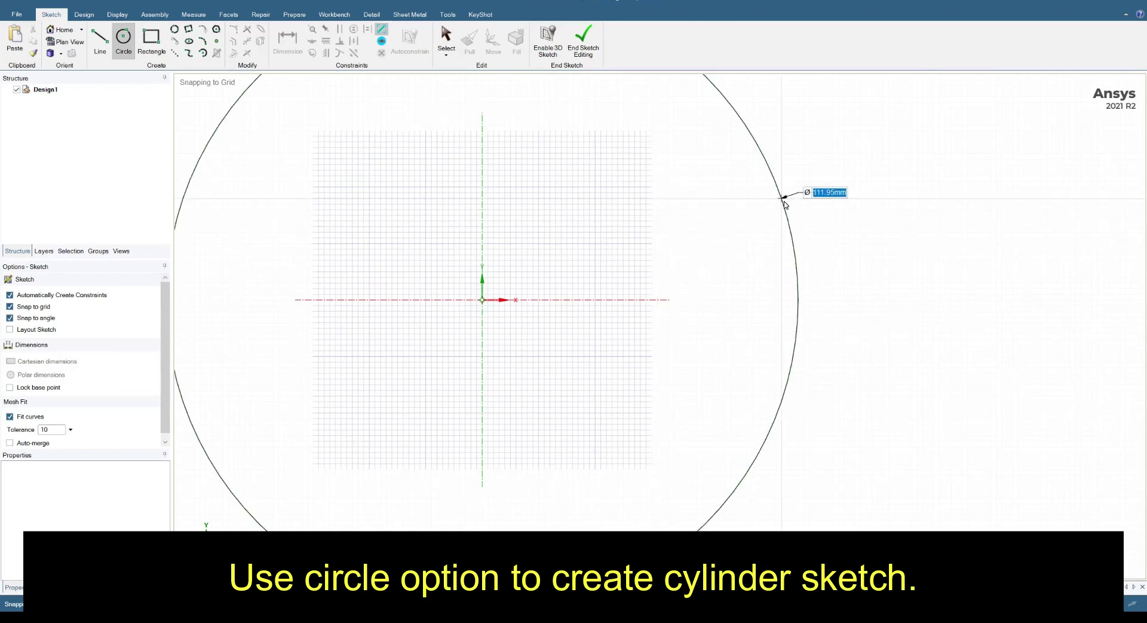
click(786, 200)
scroll(665, 292, down, 2)
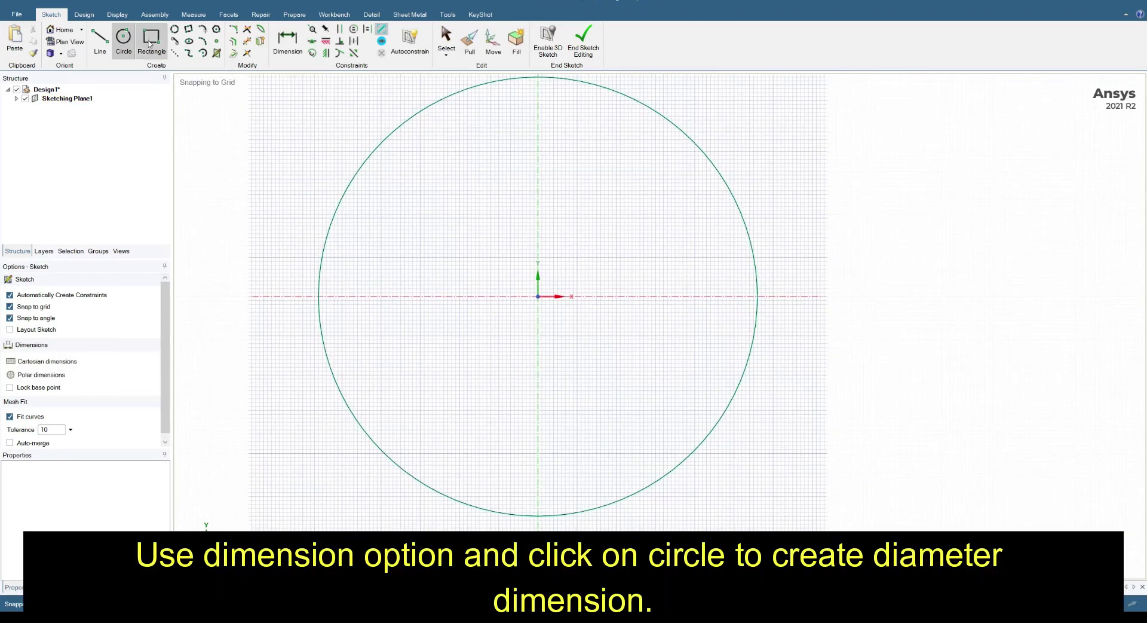
- Dimension the circle's diameter and set it to 1000 mm
click(287, 41)
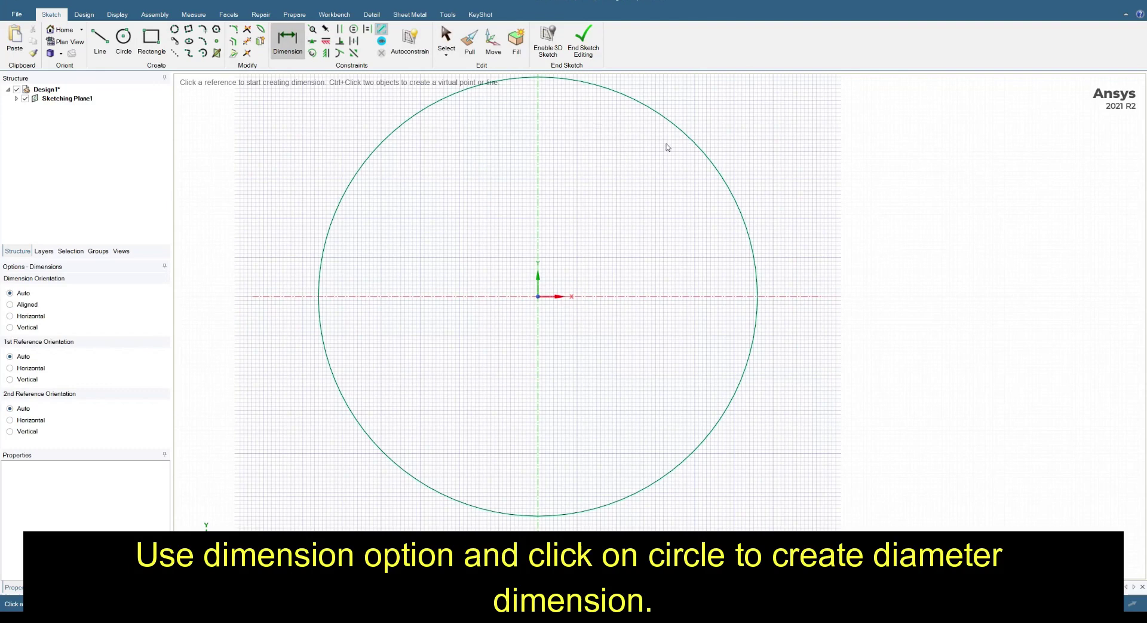
click(694, 146)
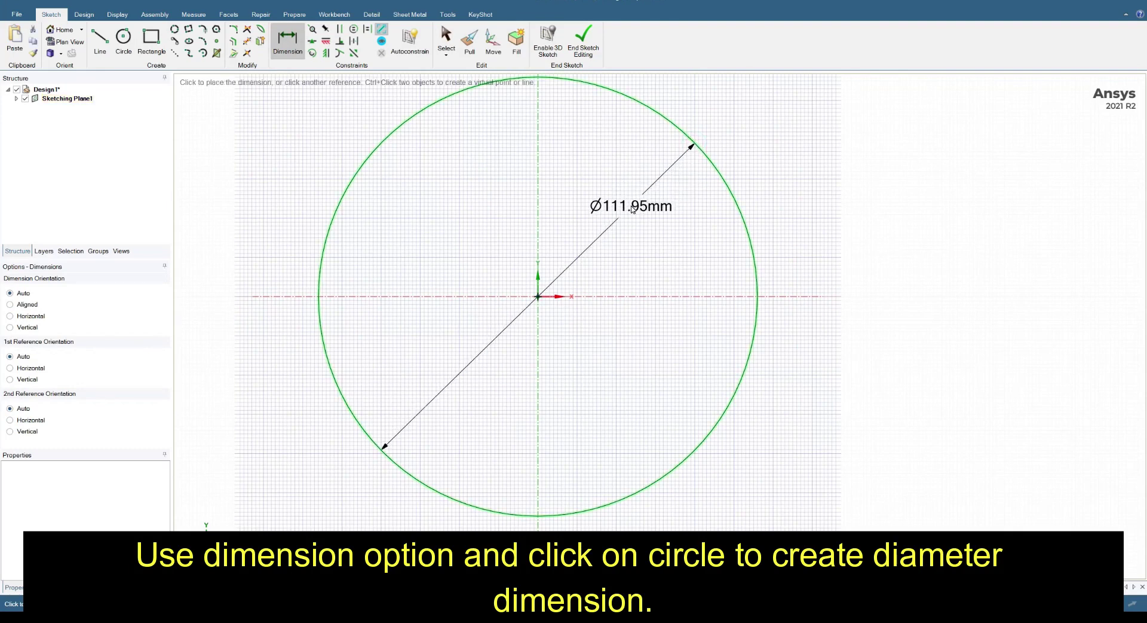
click(634, 206)
scroll(627, 341, down, 2)
scroll(597, 269, up, 2)
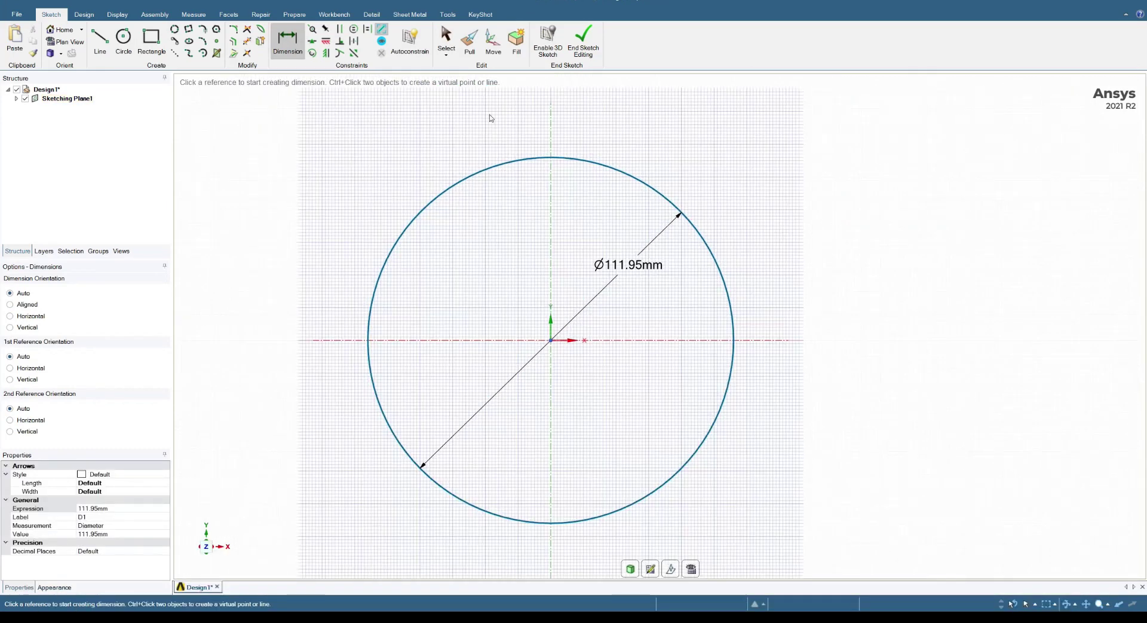
click(446, 37)
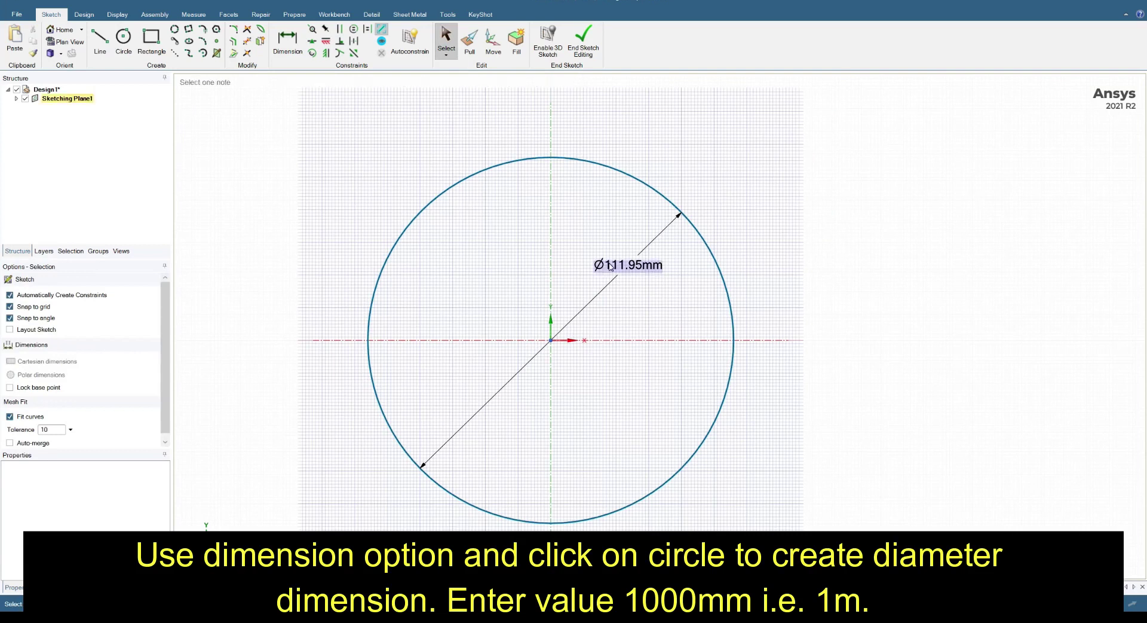
click(610, 266)
double_click(610, 267)
text(100)
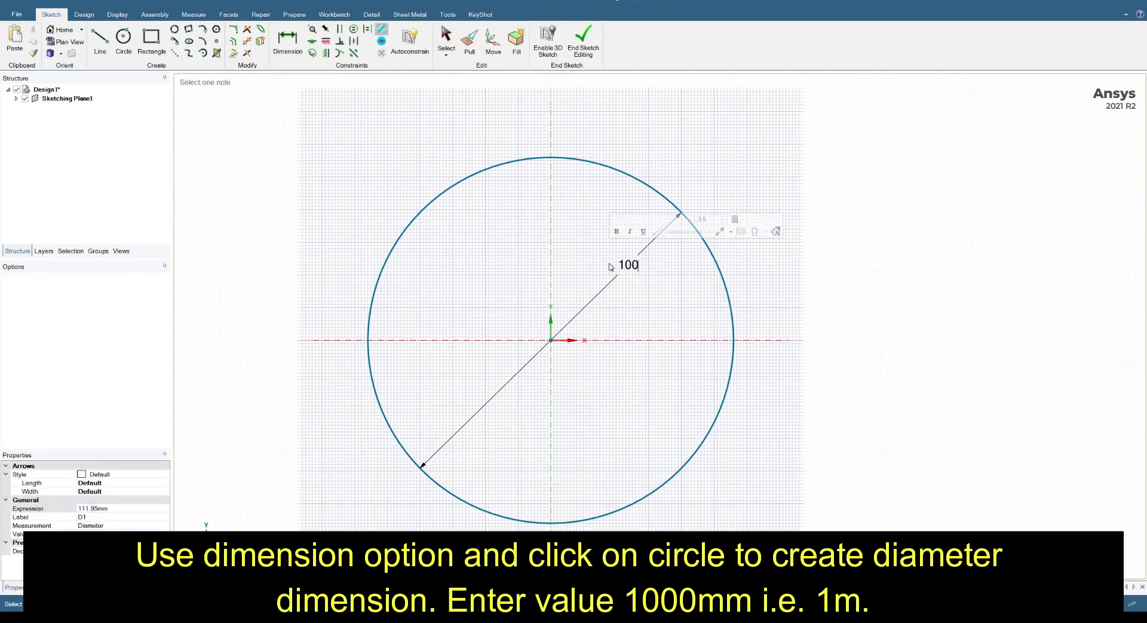
text(0)
key(Return)
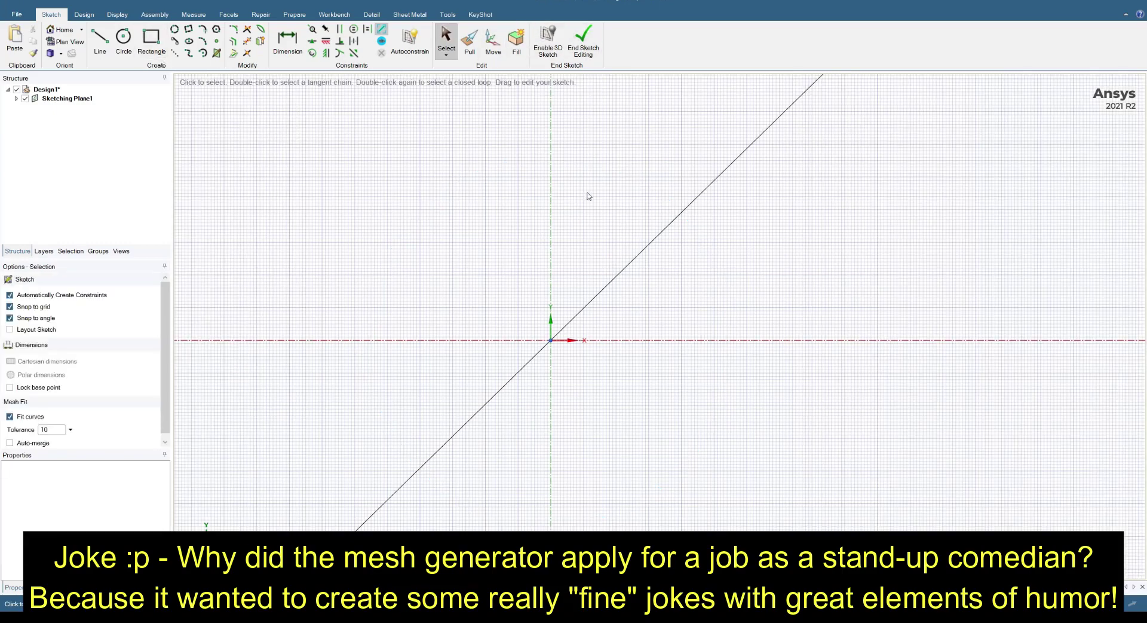
scroll(589, 196, down, 6)
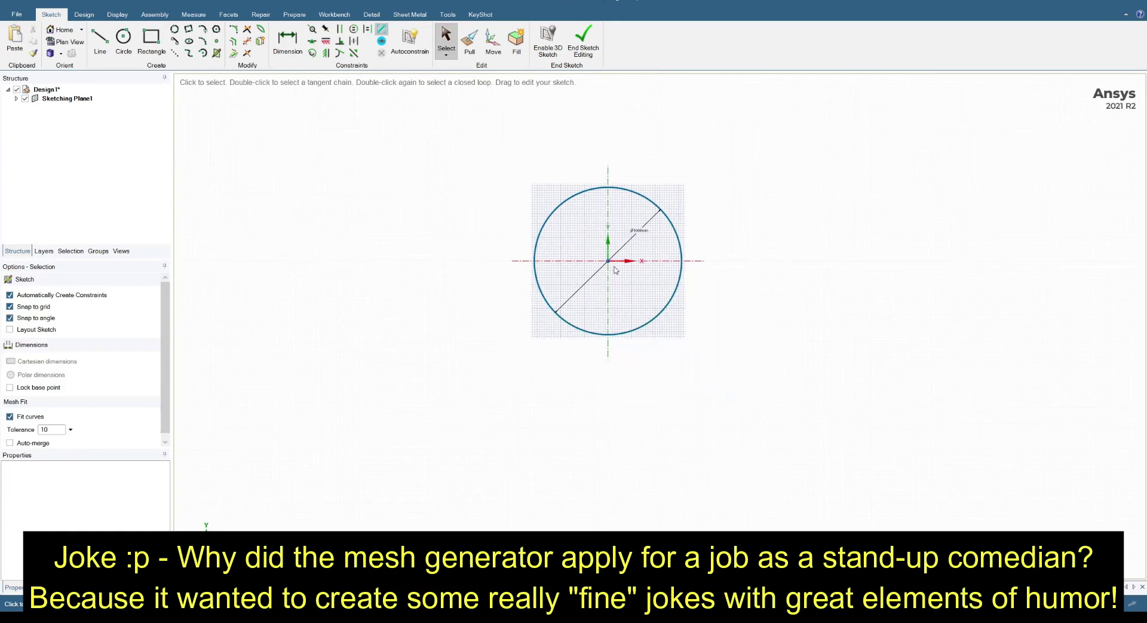
scroll(620, 205, up, 4)
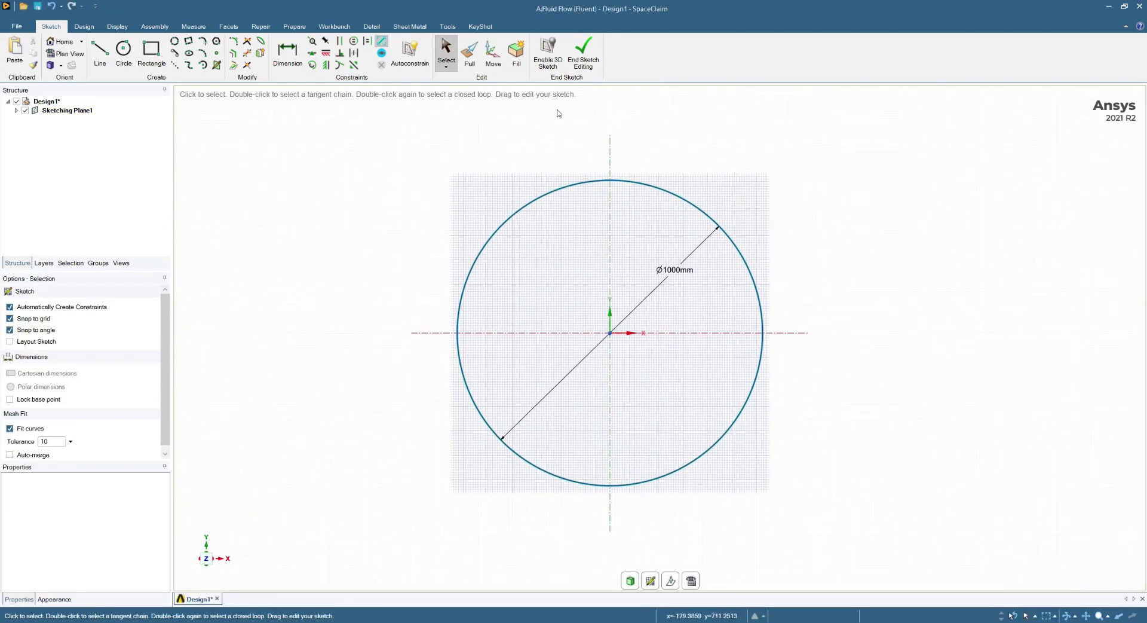
- Turn the circle sketch into a surface and set document length units to Meters
click(585, 54)
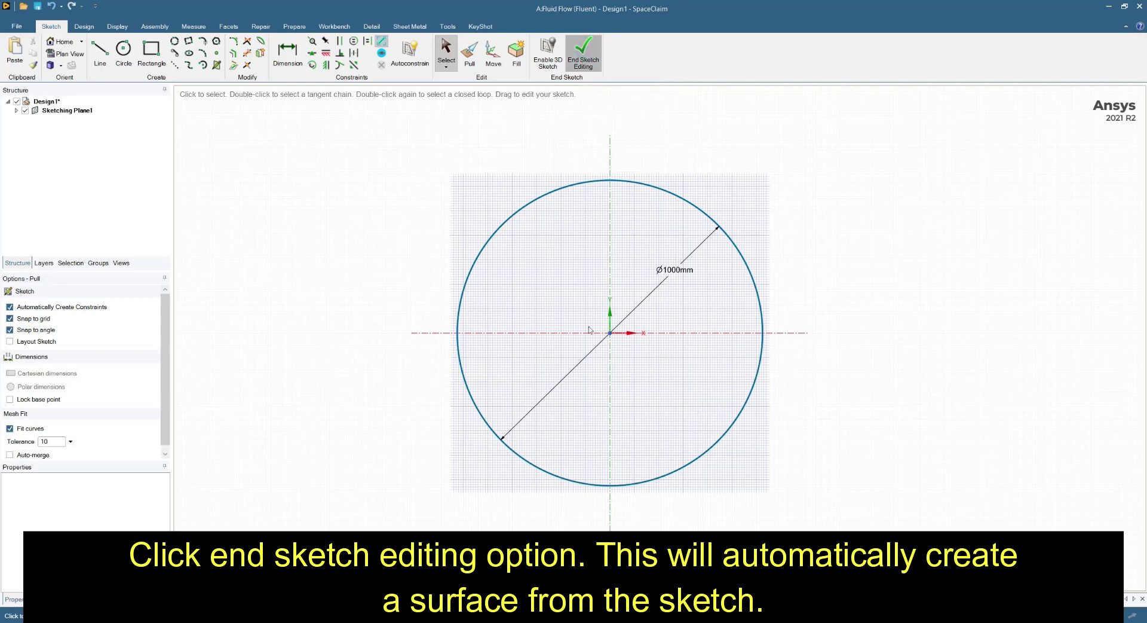
click(17, 26)
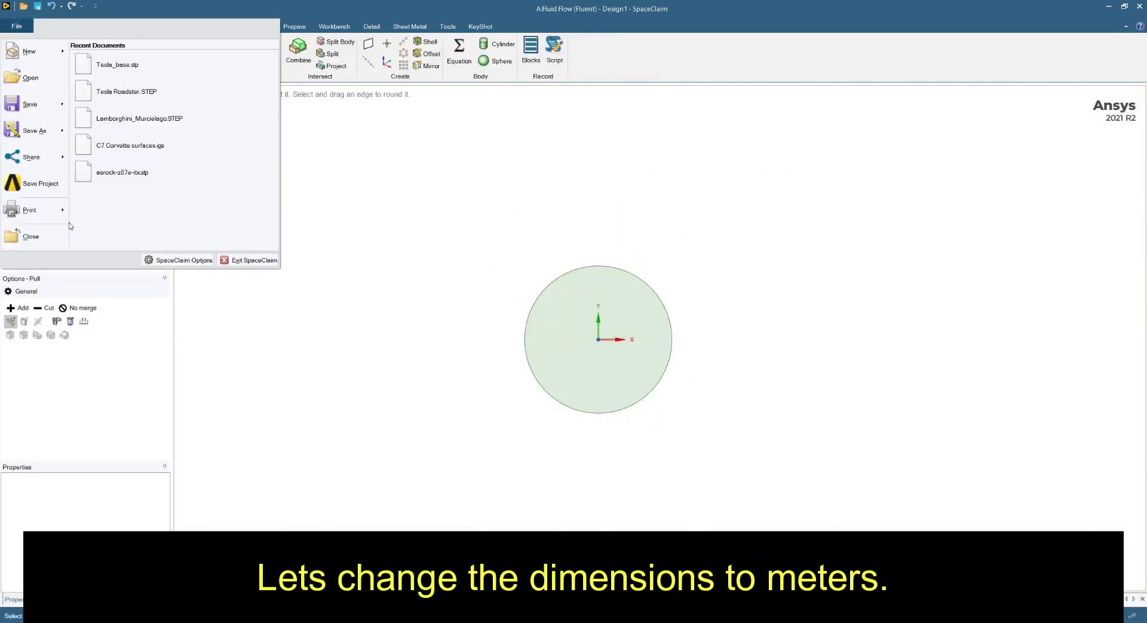
click(178, 261)
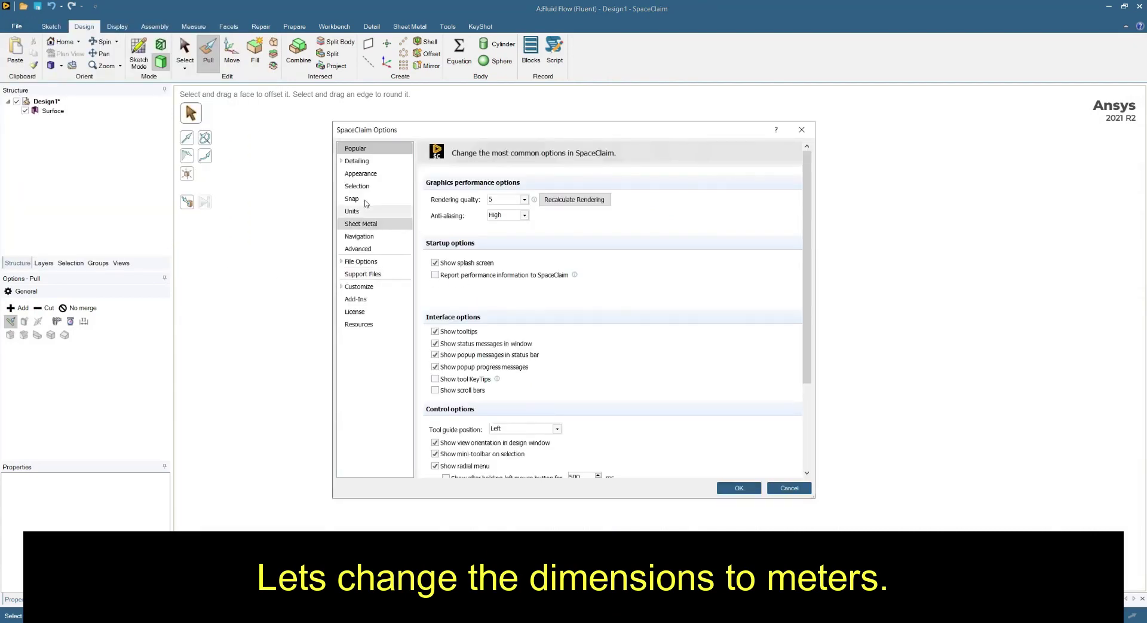
click(364, 216)
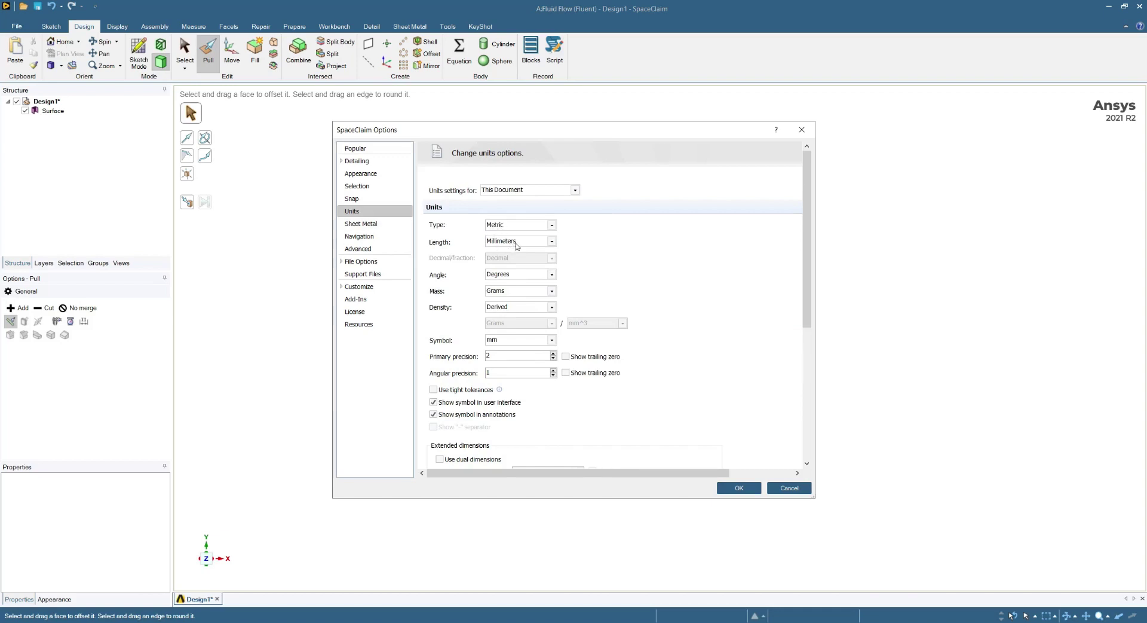
click(552, 240)
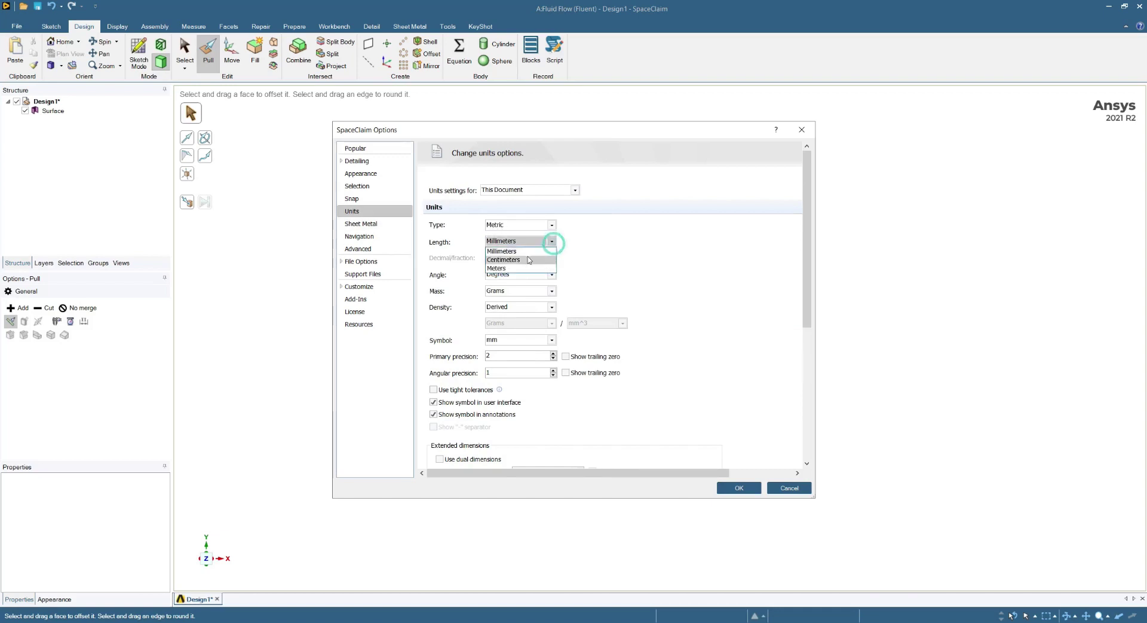
click(498, 268)
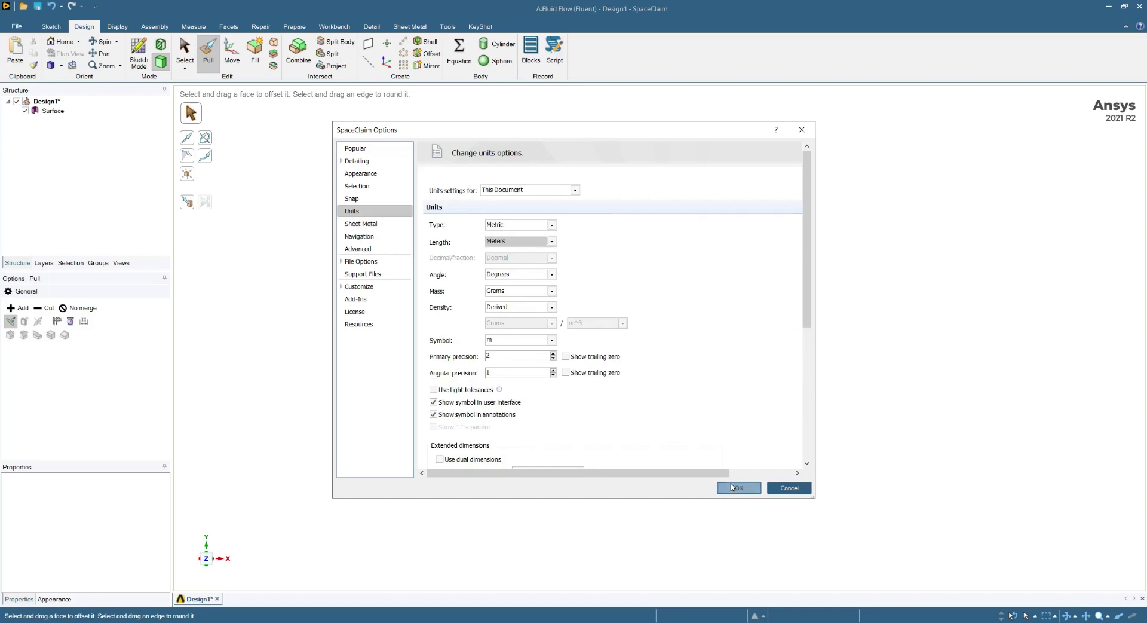
click(732, 487)
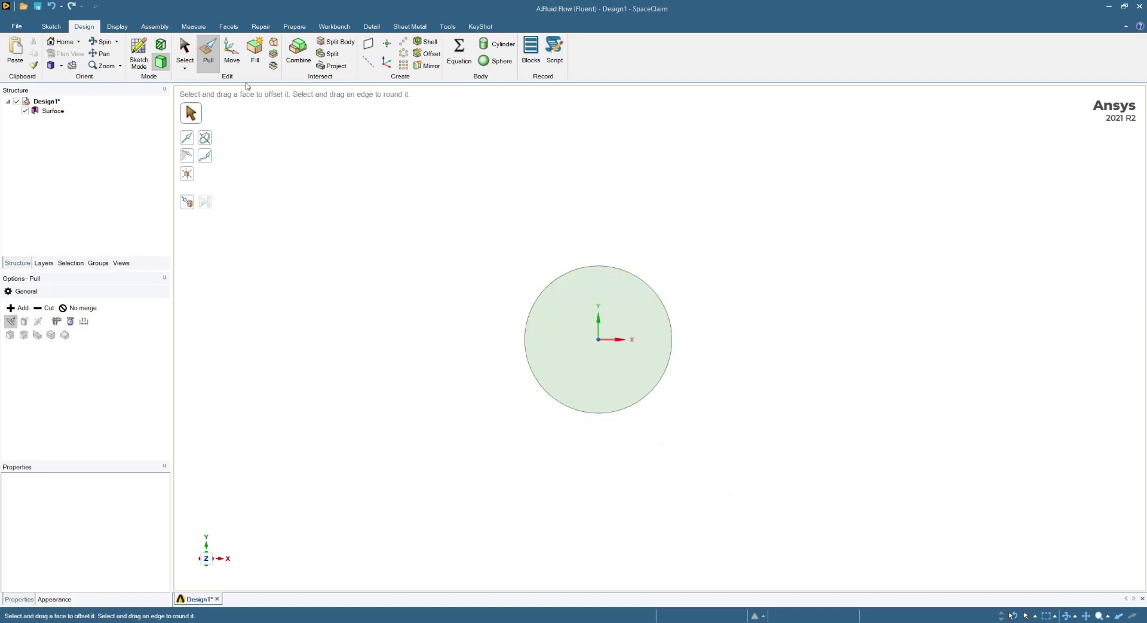
- Clear the selection, tilt the view, and enter Sketch Mode over the circular surface
click(184, 48)
click(582, 270)
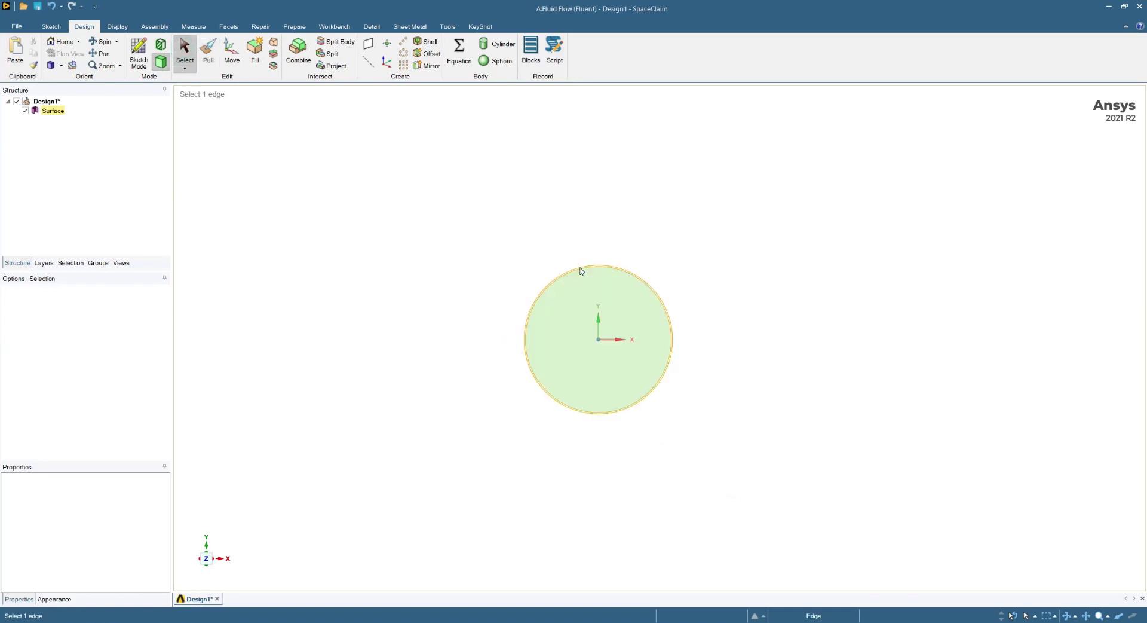
key(Escape)
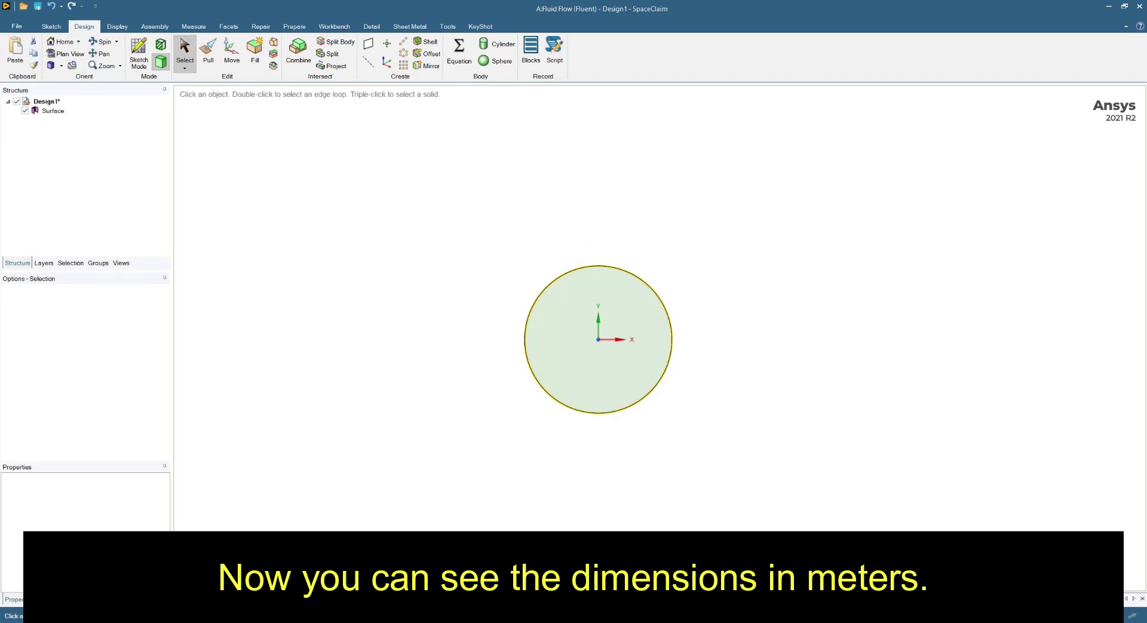
key(ctrl+a)
click(463, 243)
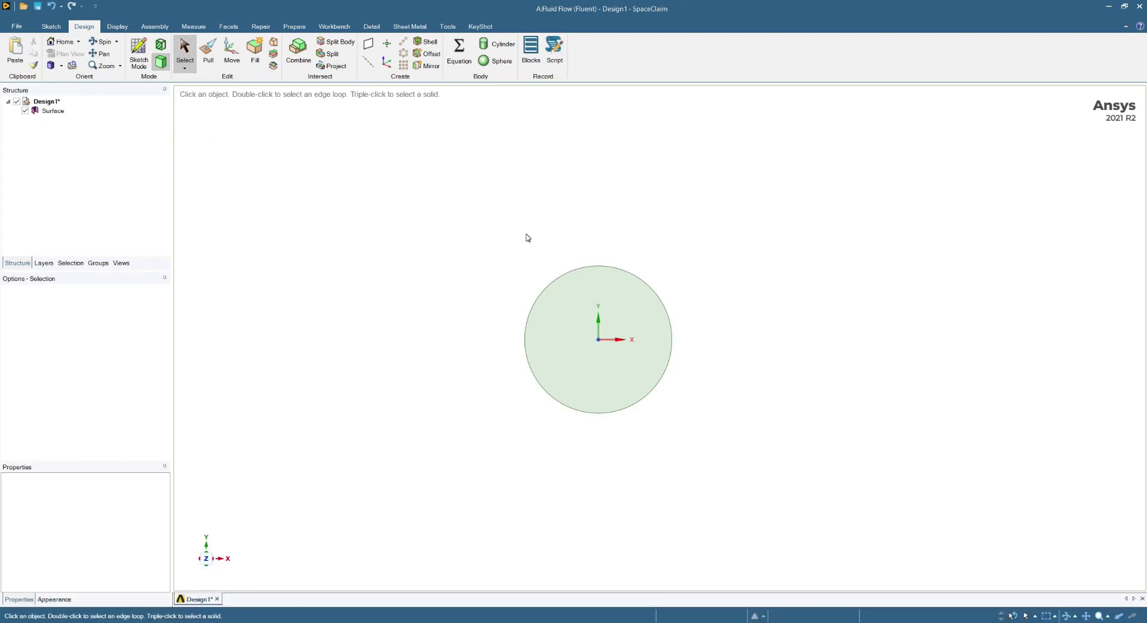
middle_drag(528, 237, 478, 267)
click(138, 52)
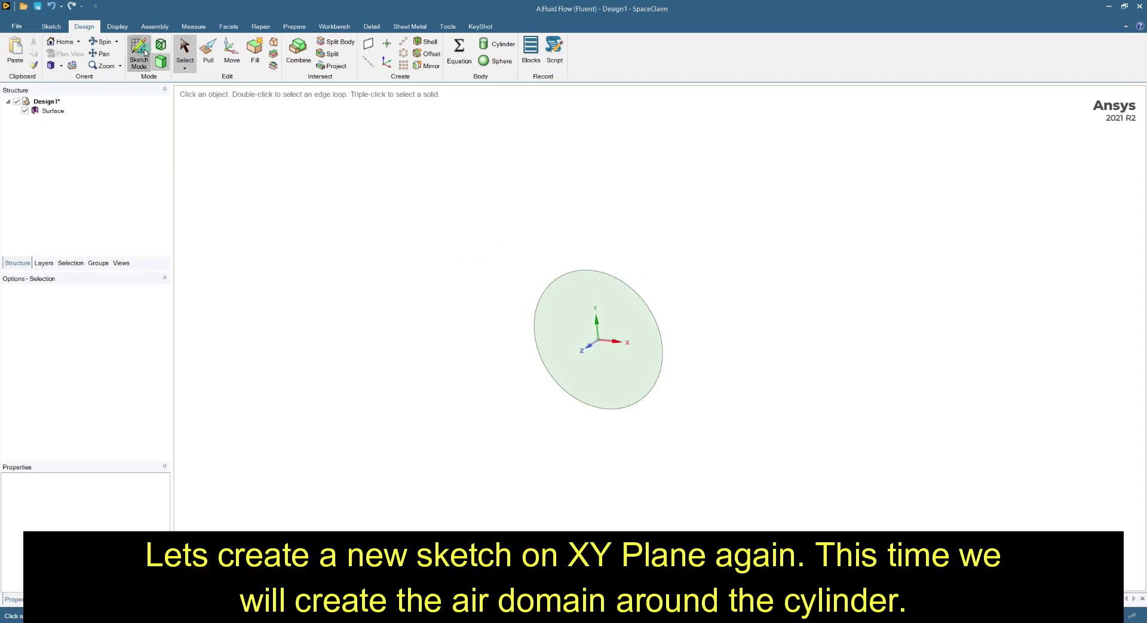
- On the XY plane in plan view, draw a rectangle enclosing the circle
click(590, 350)
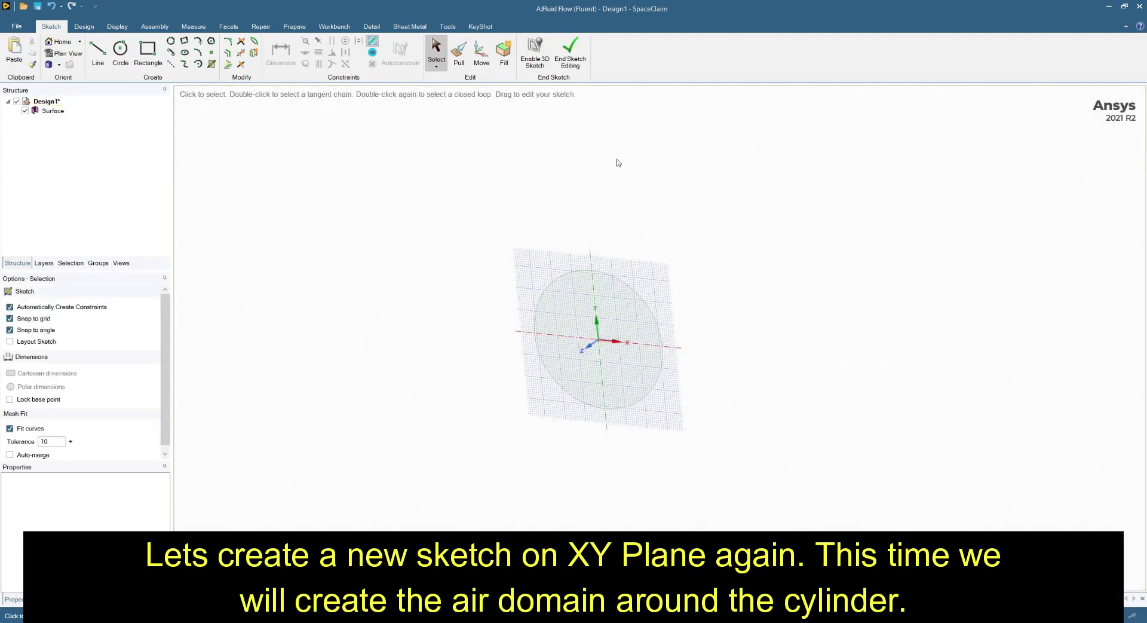
click(204, 560)
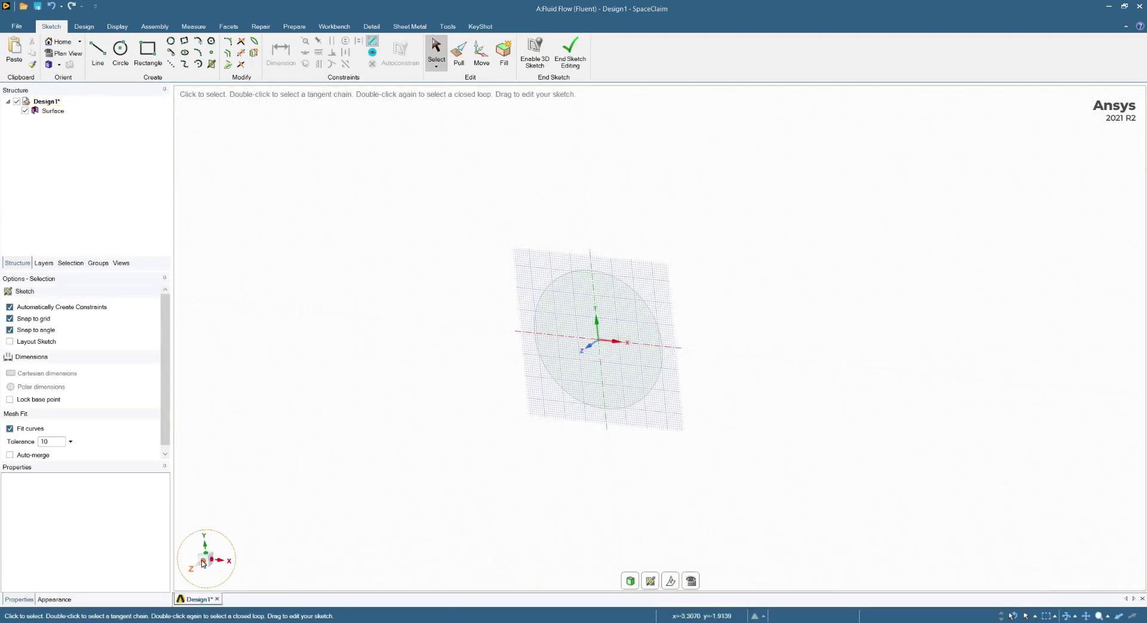
scroll(435, 322, down, 3)
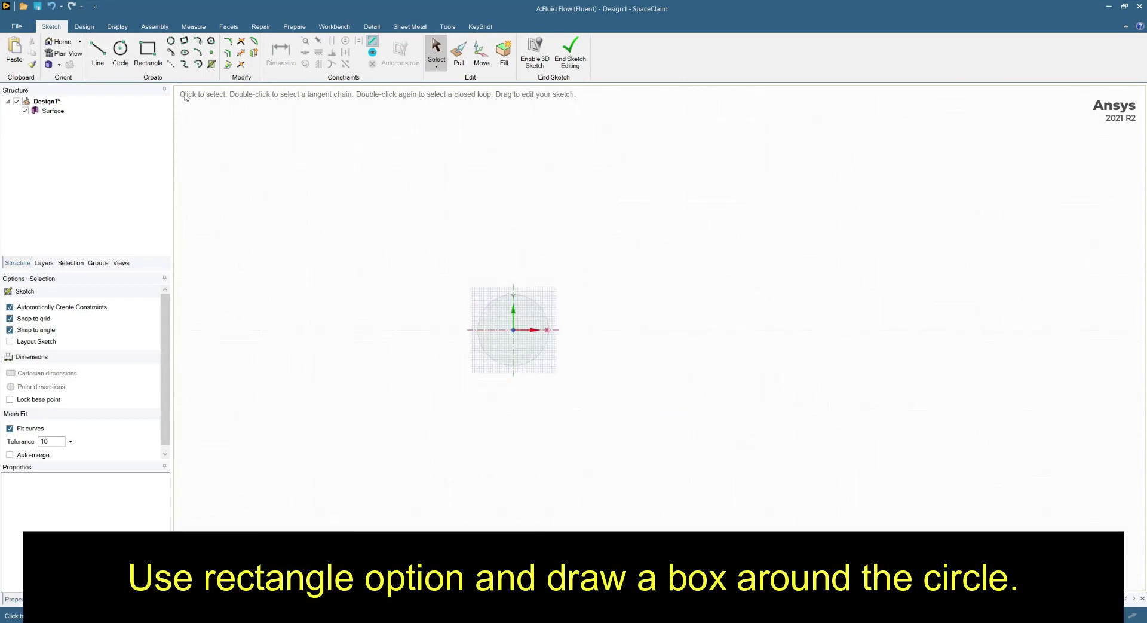
click(148, 53)
click(310, 246)
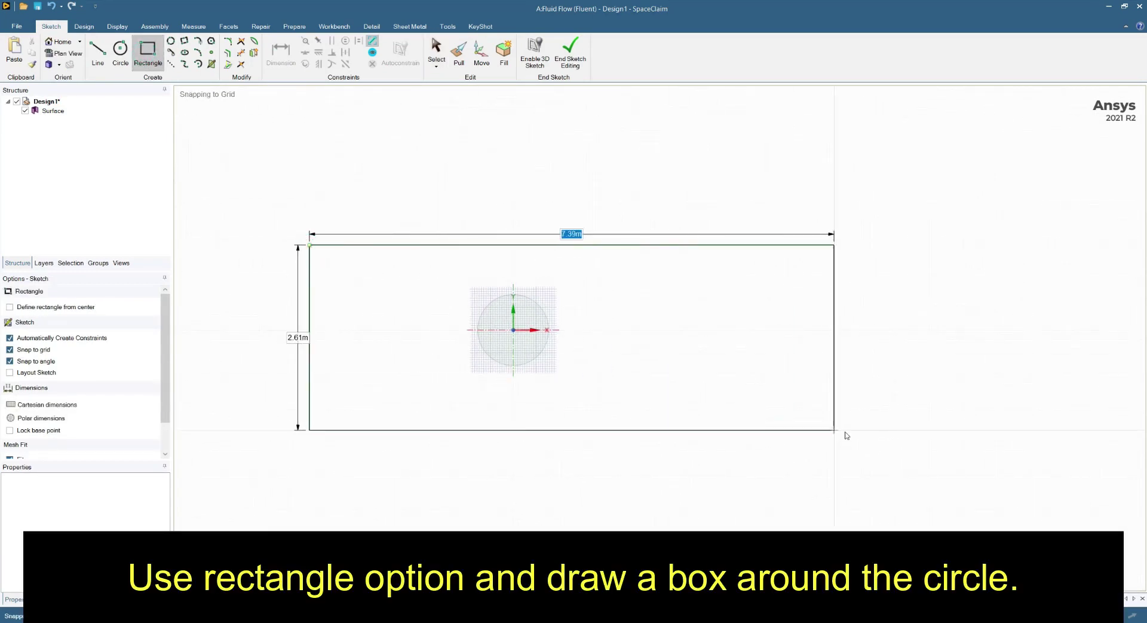
click(840, 421)
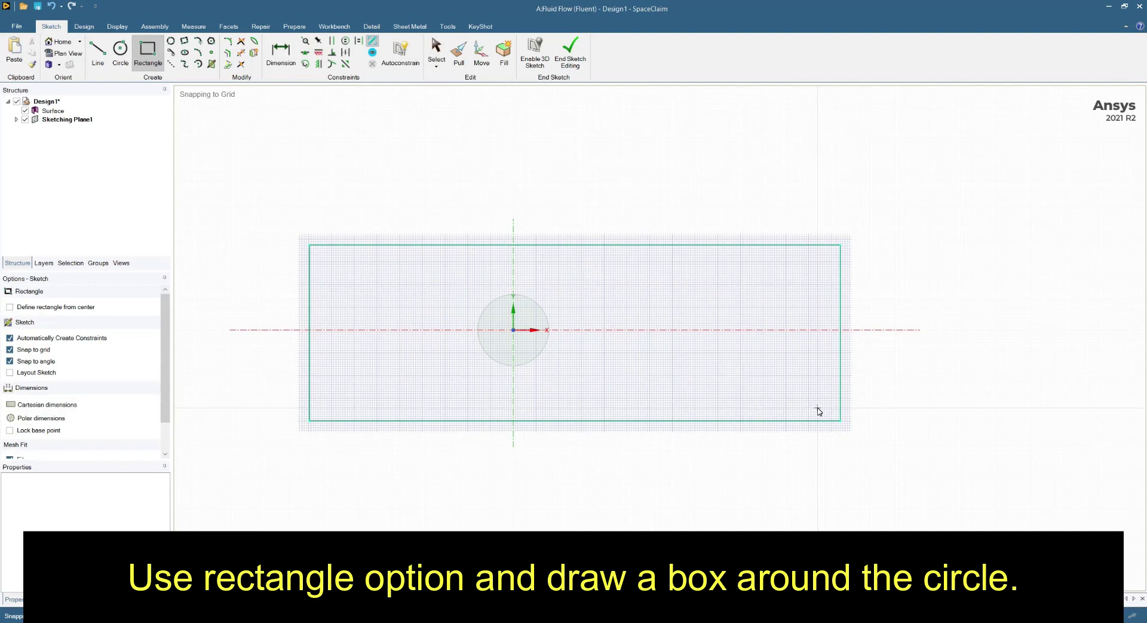
- Dimension the rectangle: 7.48m width, 2.87m left edge to circle axis, 2.48m height
click(281, 53)
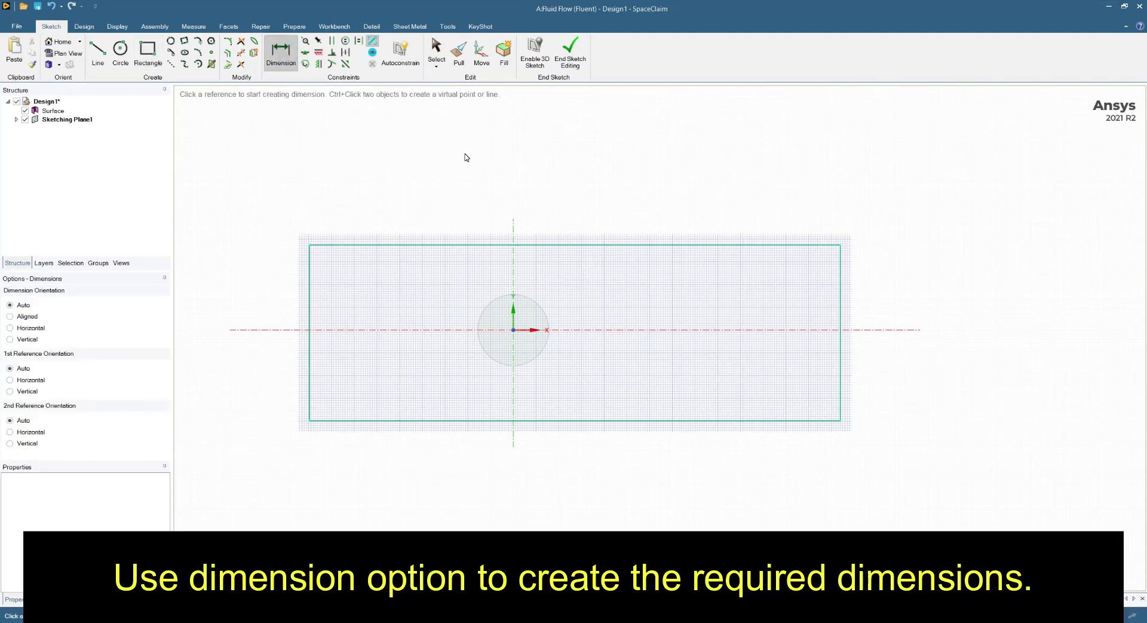
click(622, 246)
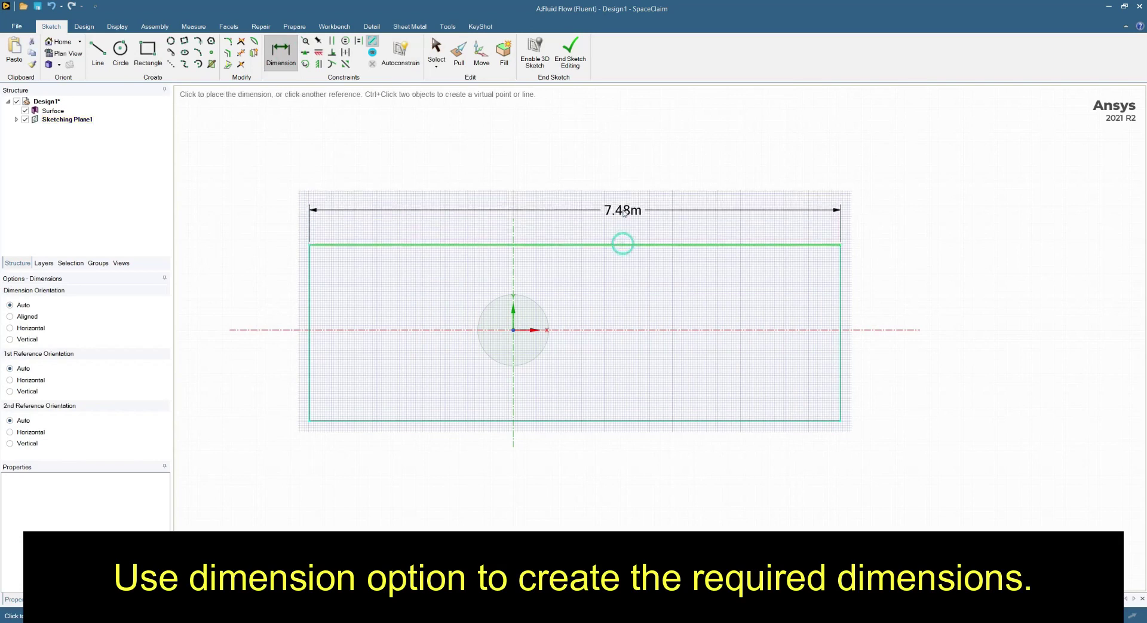
click(622, 195)
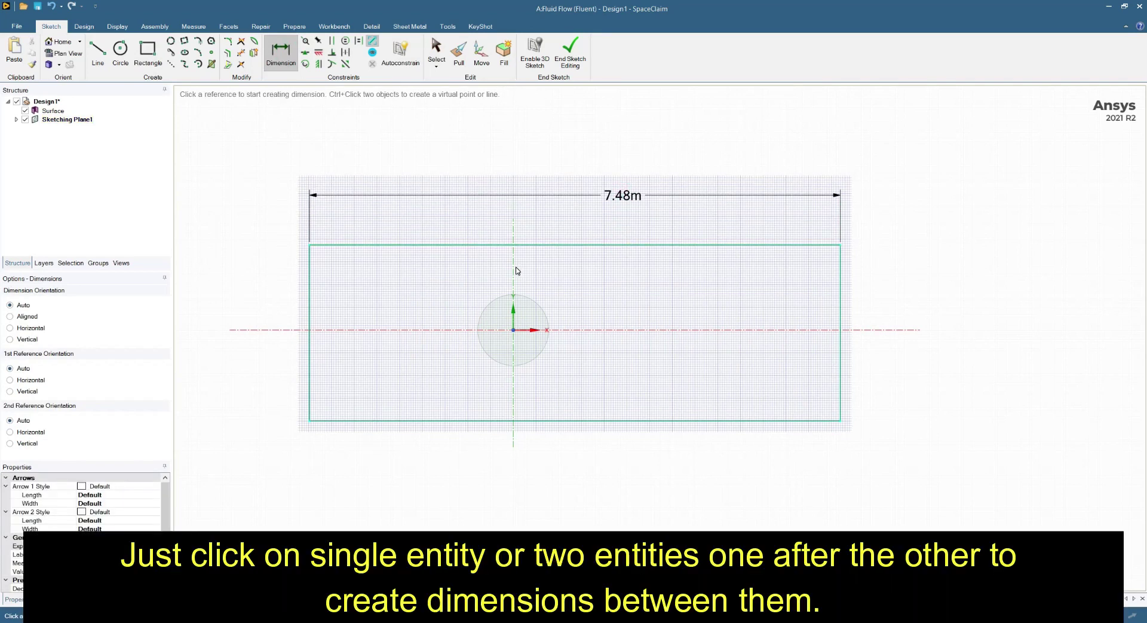
click(514, 269)
click(309, 274)
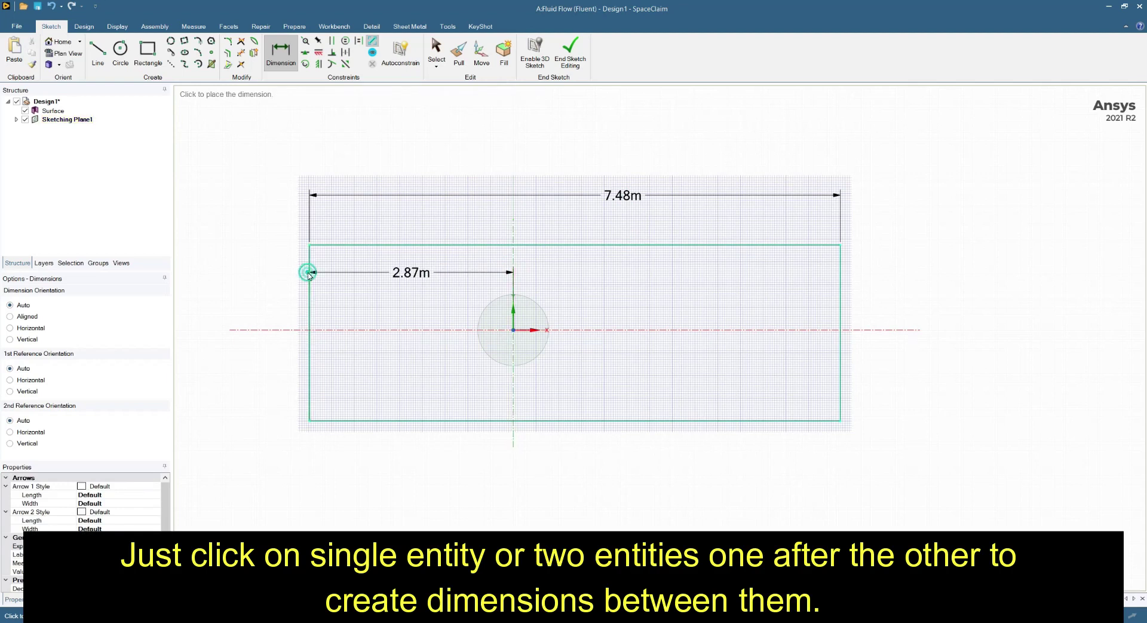
click(334, 225)
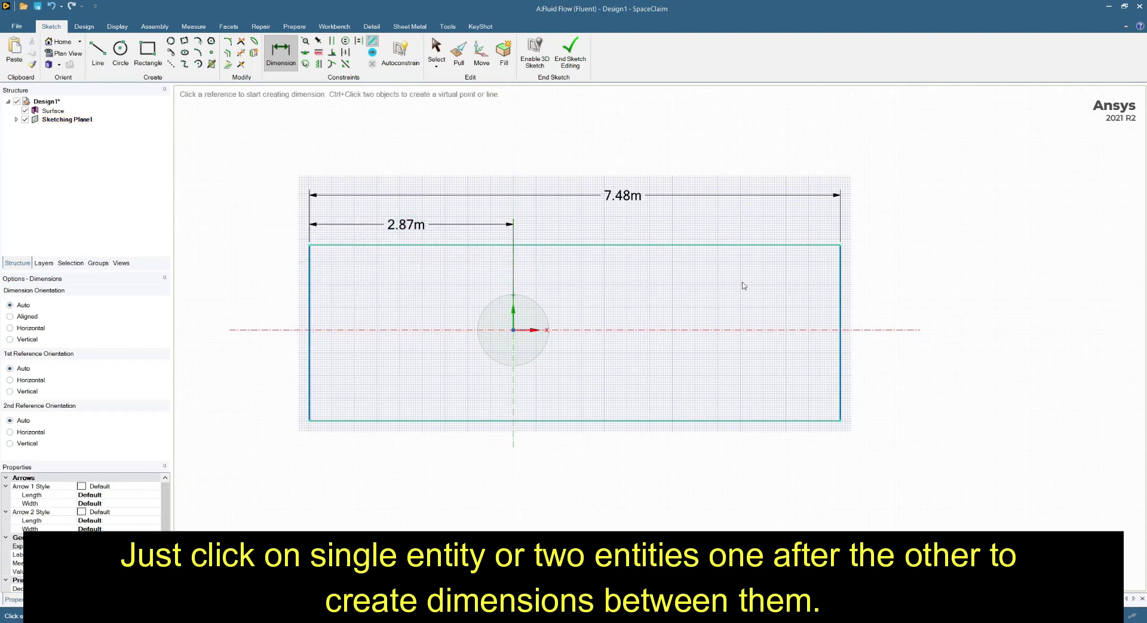
click(840, 293)
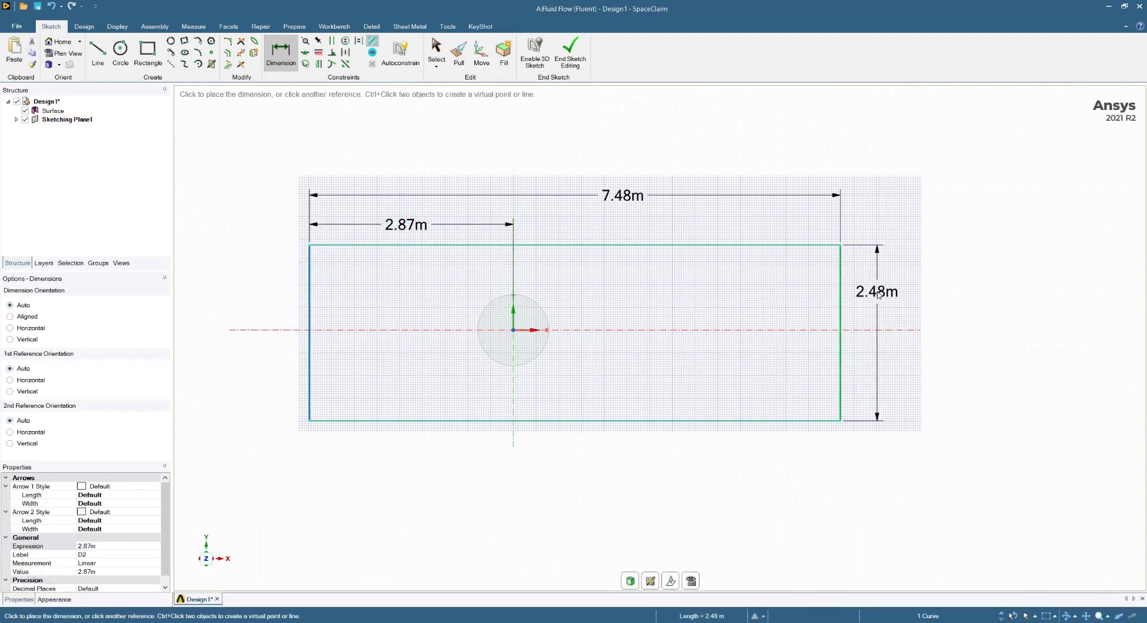
click(878, 294)
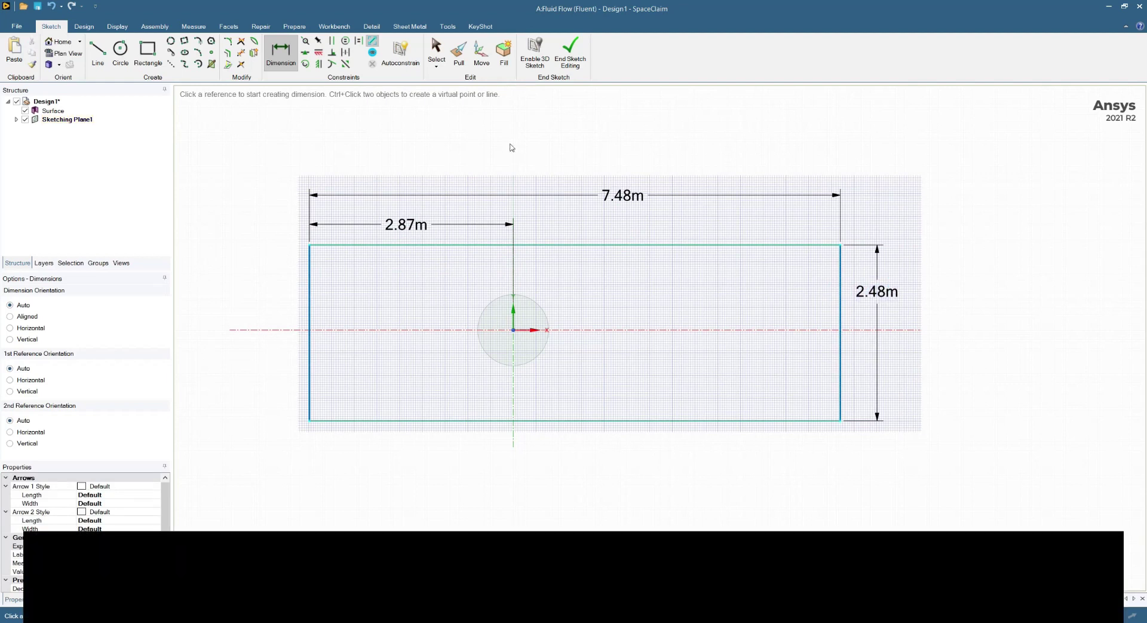
- Constrain the rectangle's top and bottom edges symmetric about the X axis
click(346, 64)
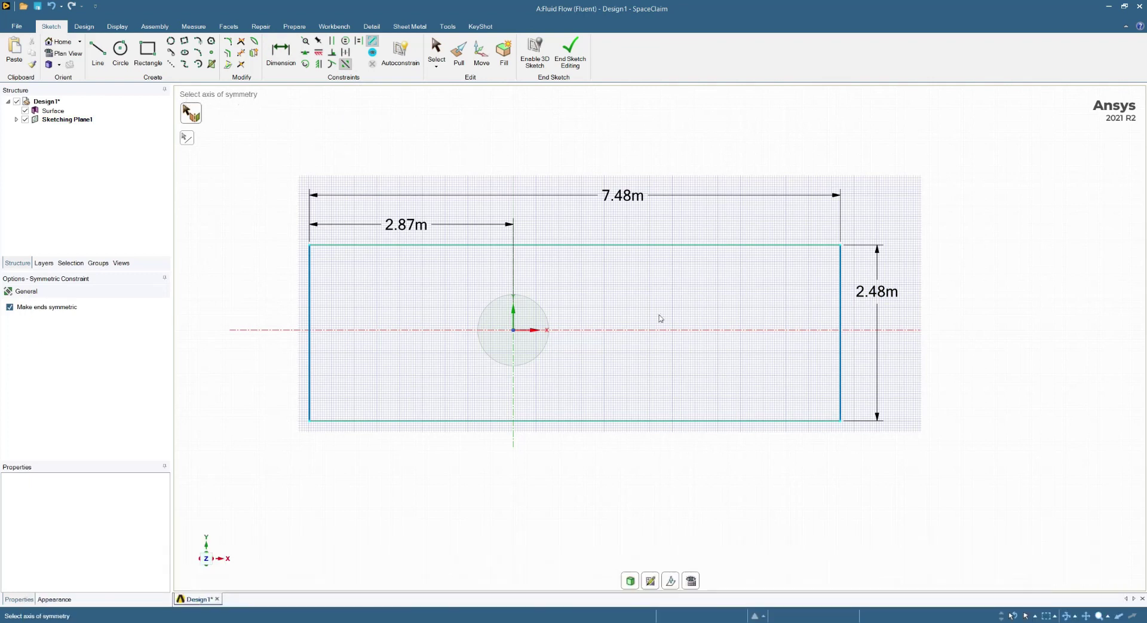
click(700, 330)
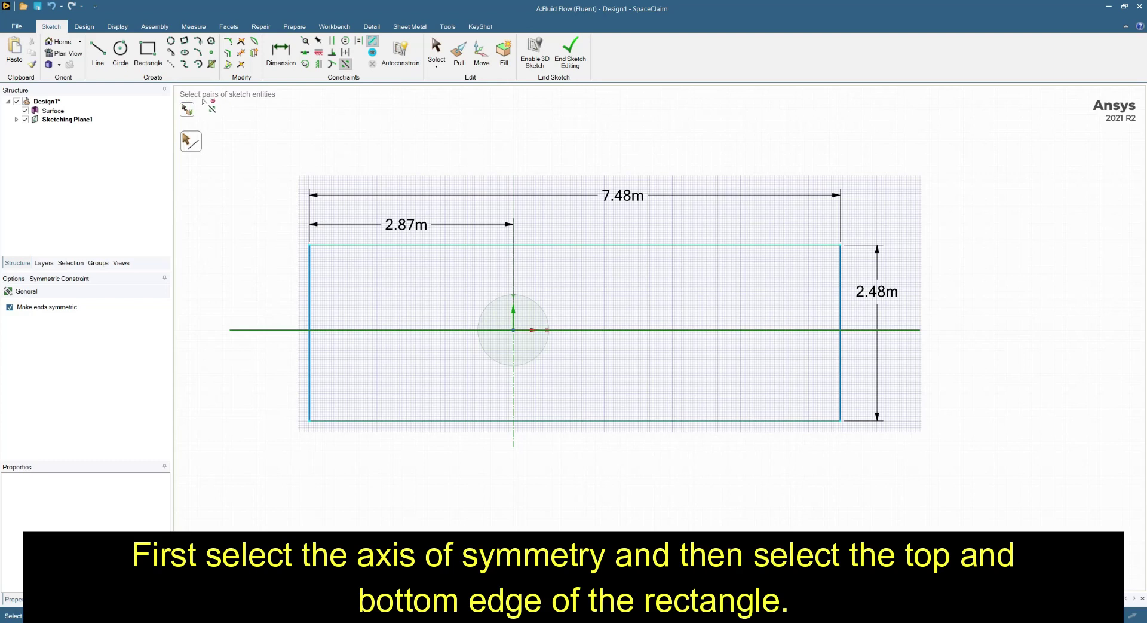
click(743, 245)
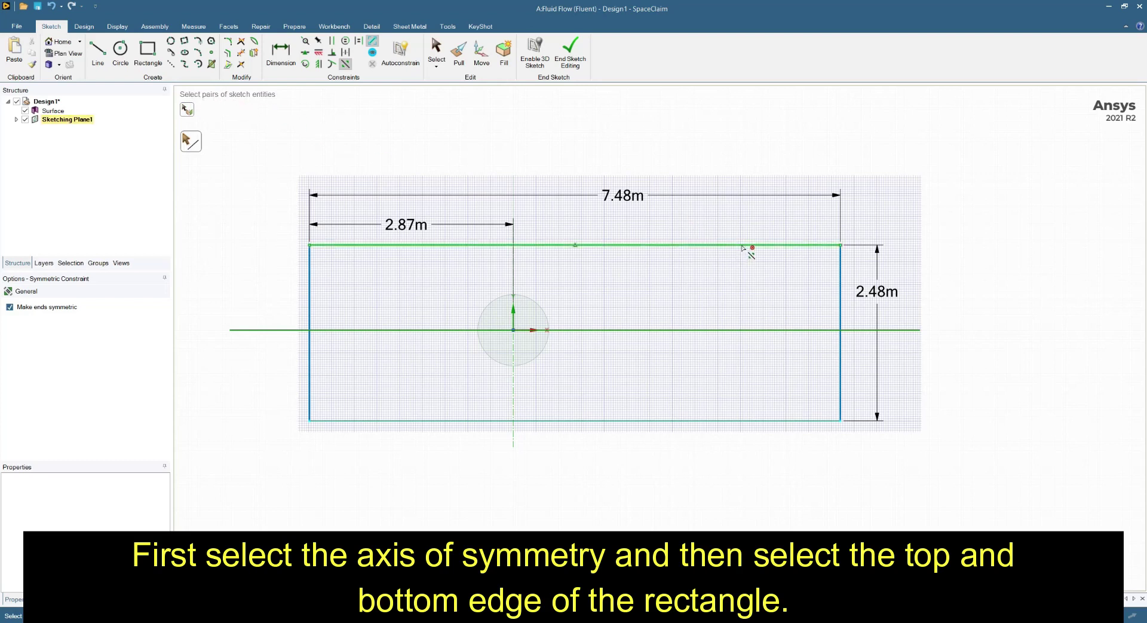
click(742, 245)
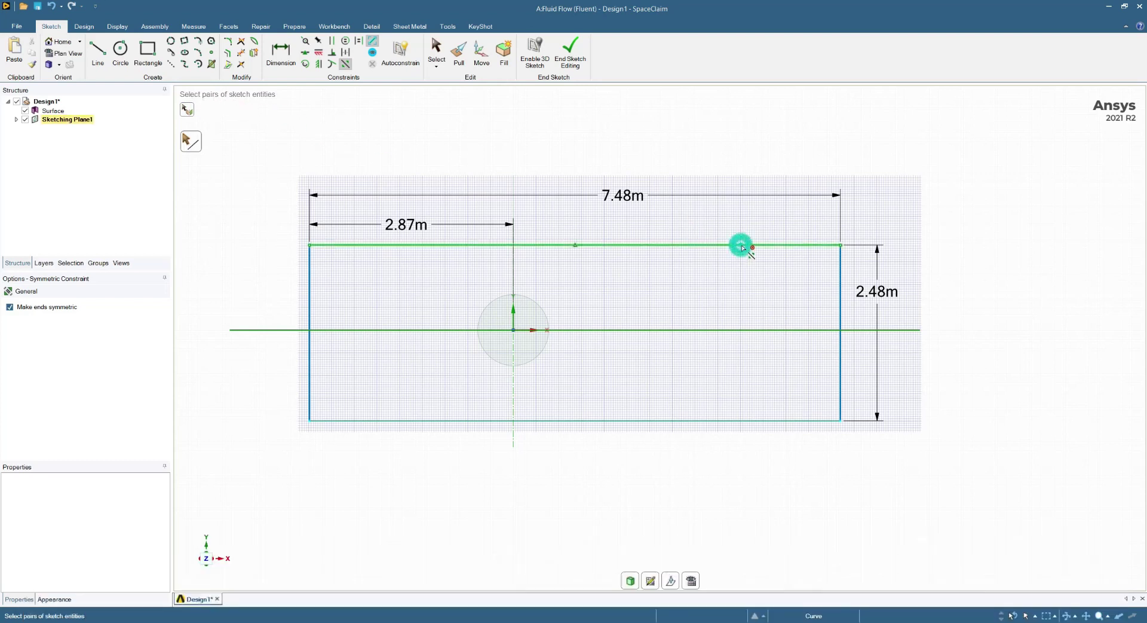
click(746, 420)
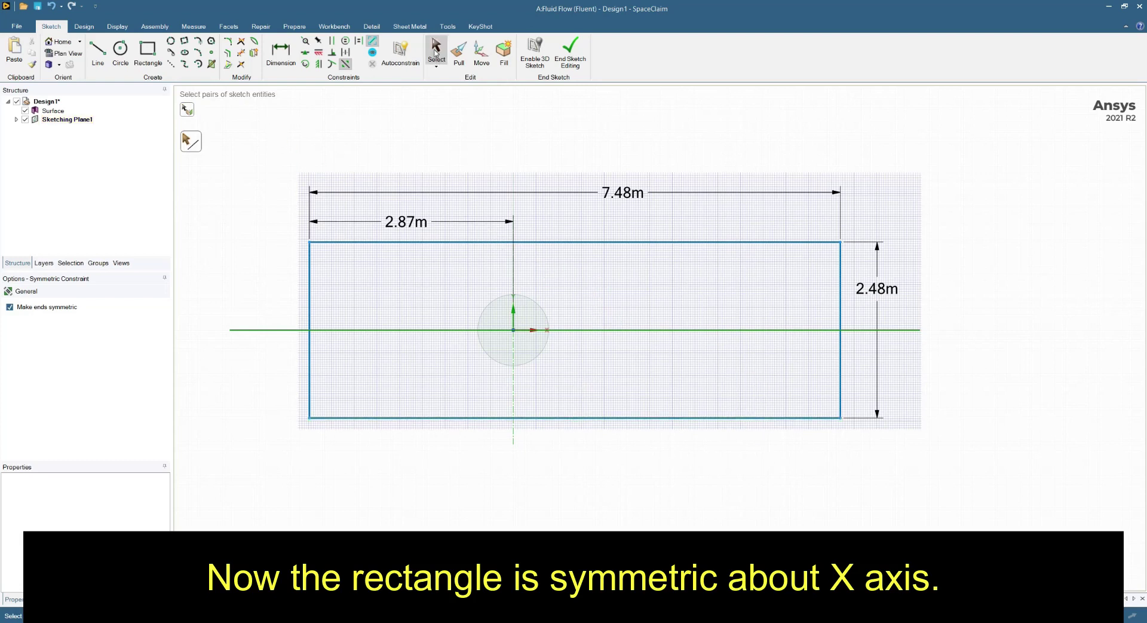
- Set the rectangle height to 5m and the inlet-to-circle distance to 2.5m
click(436, 53)
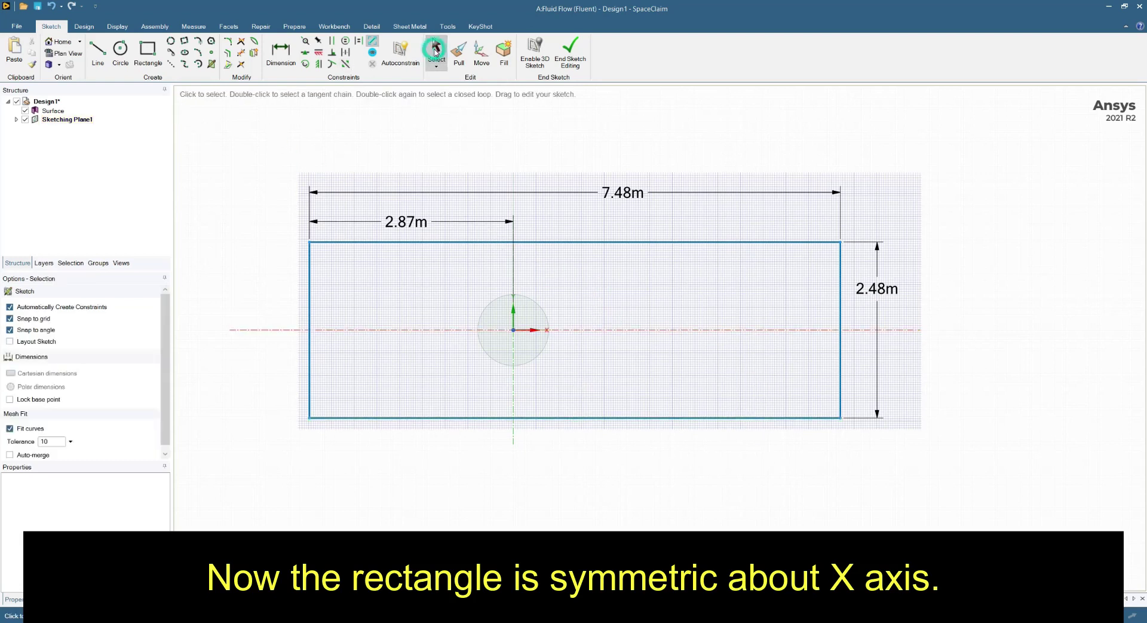
click(876, 291)
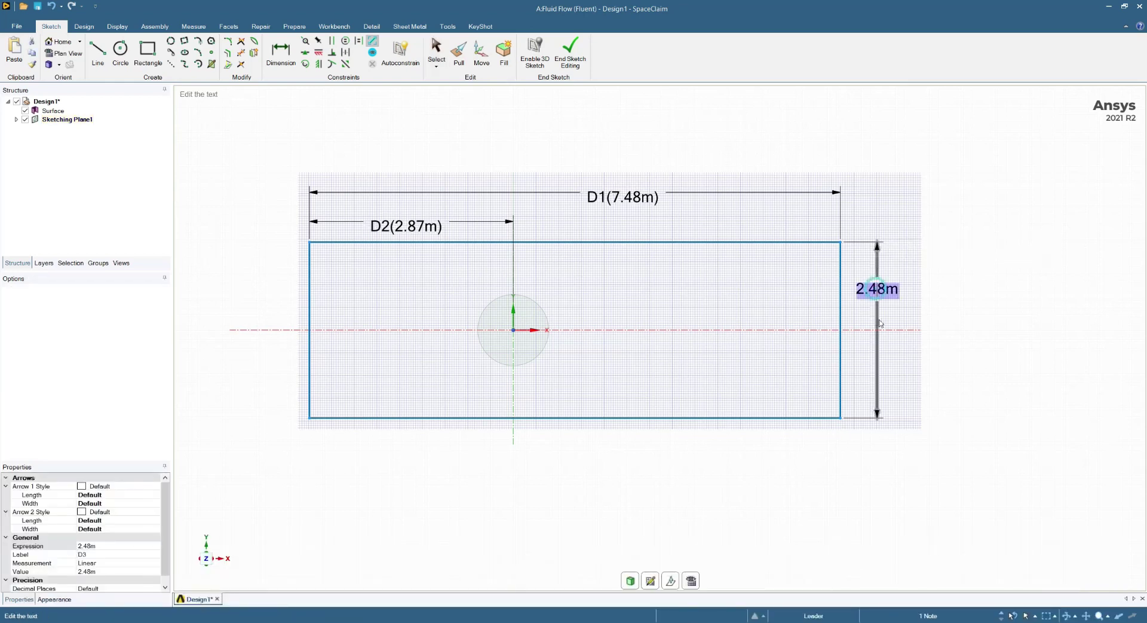
text(5m)
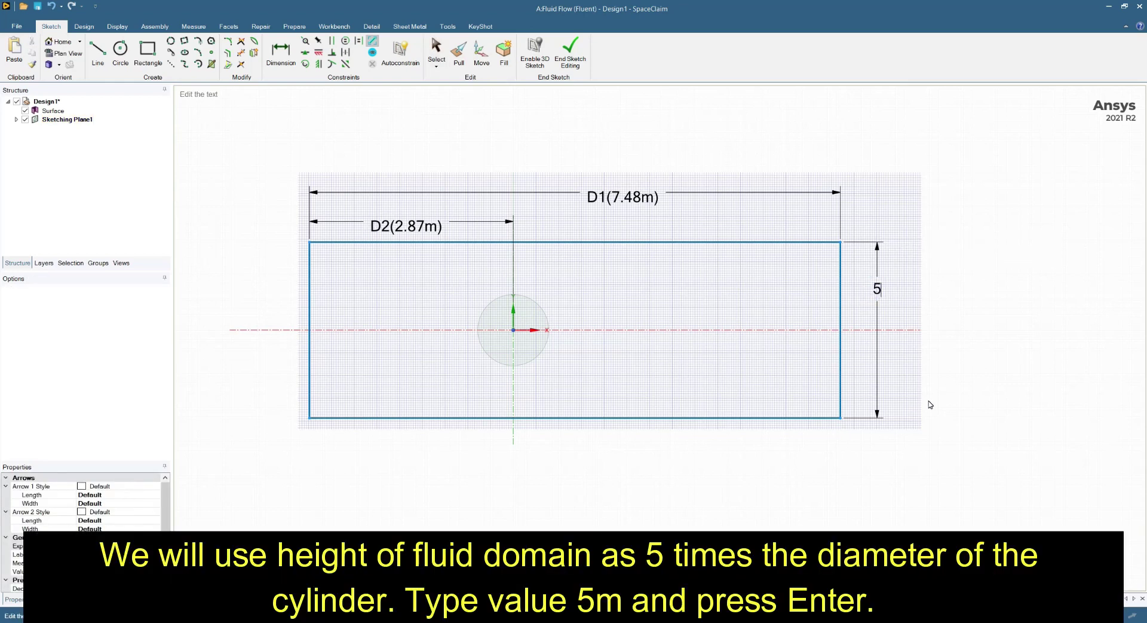
key(Return)
scroll(933, 448, down, 3)
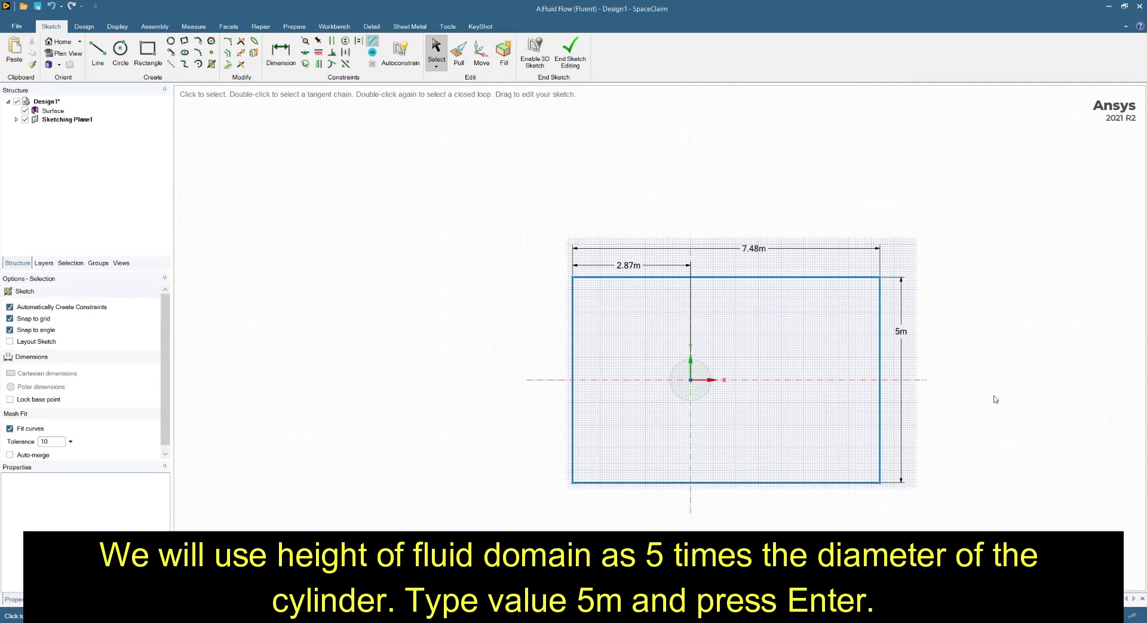
scroll(905, 348, up, 1)
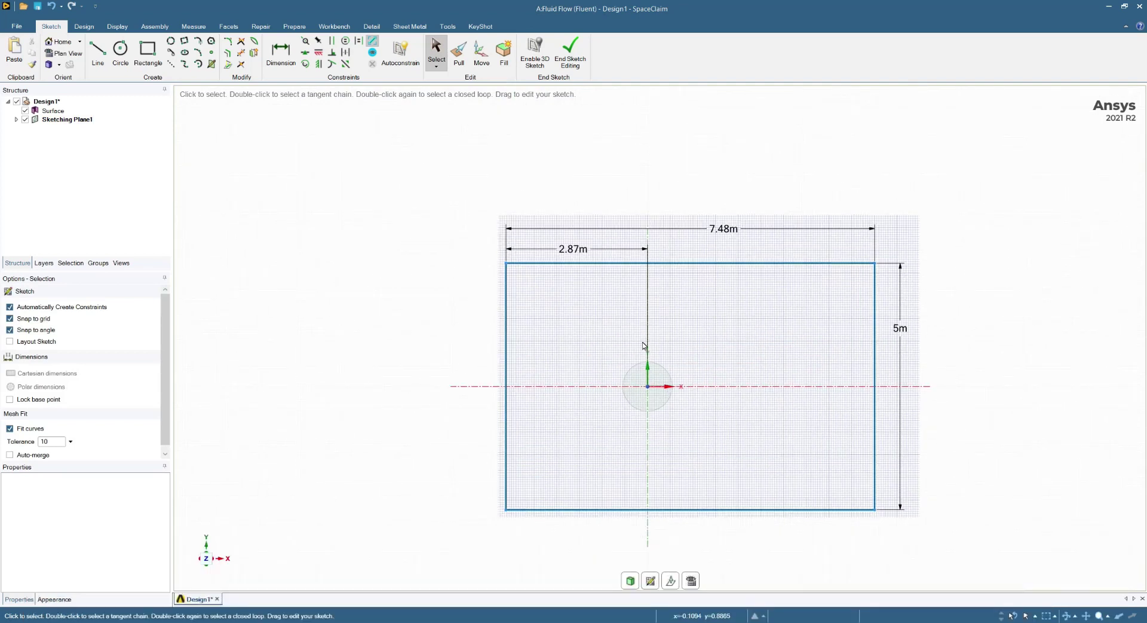
click(574, 249)
text(2)
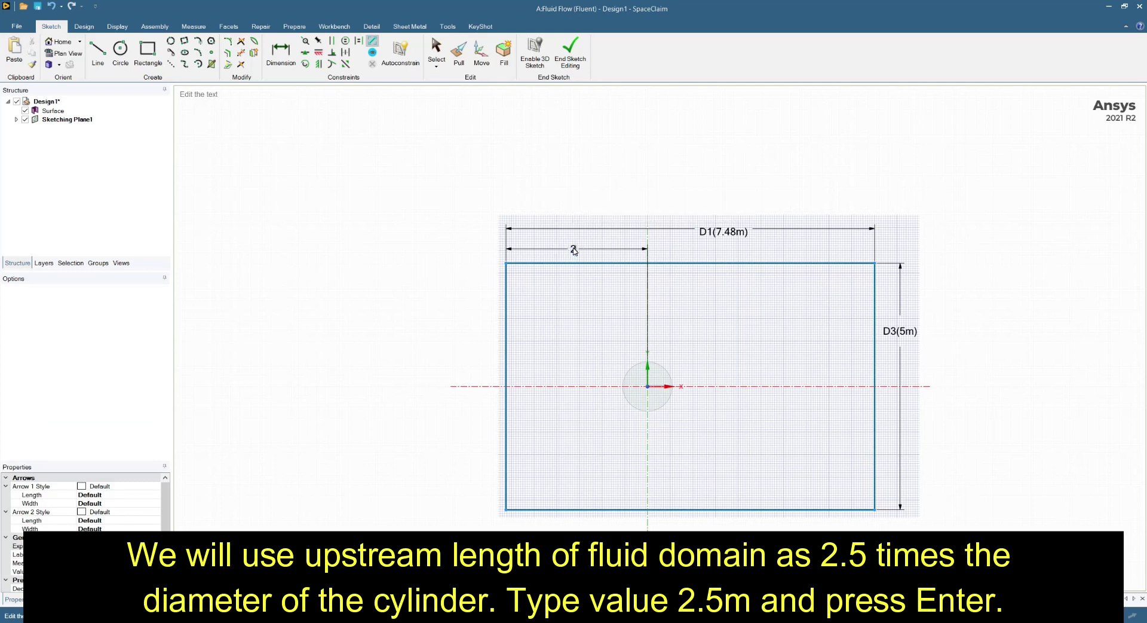
text(.5)
key(Return)
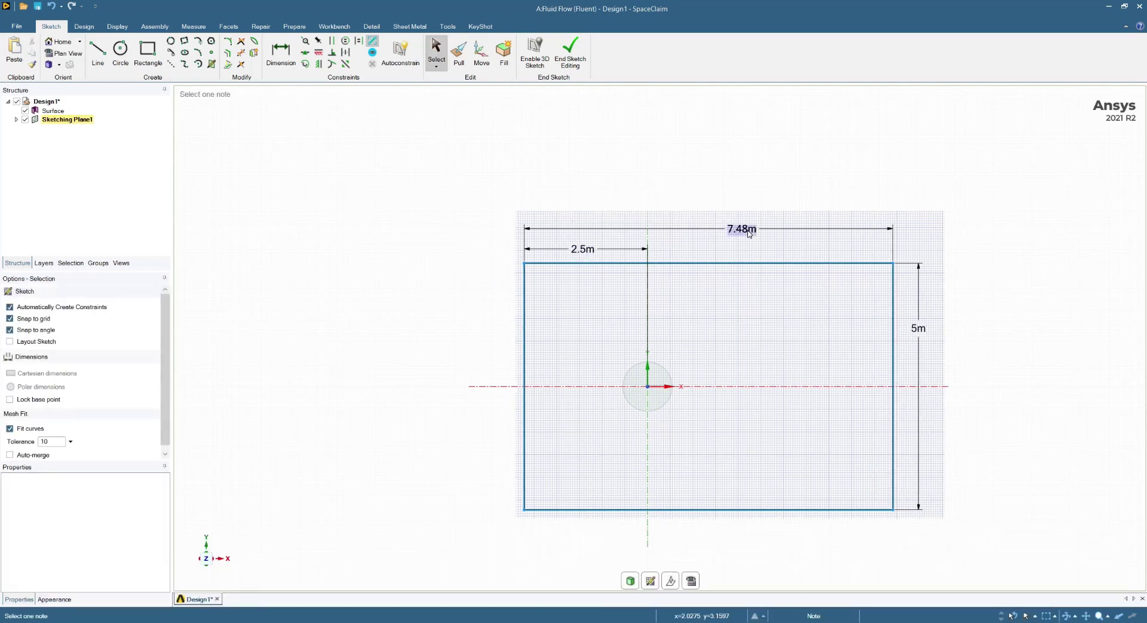
- Change the overall rectangle length from 7.48m to 15m and fit the view
click(749, 233)
click(740, 232)
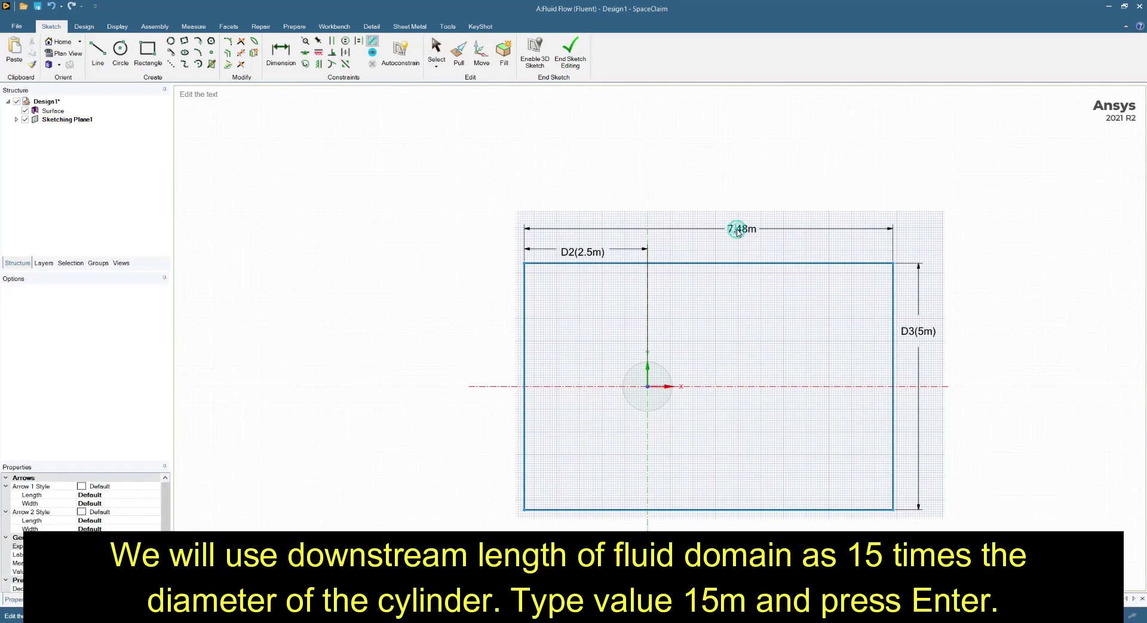
click(740, 232)
text(15m)
key(Return)
key(z)
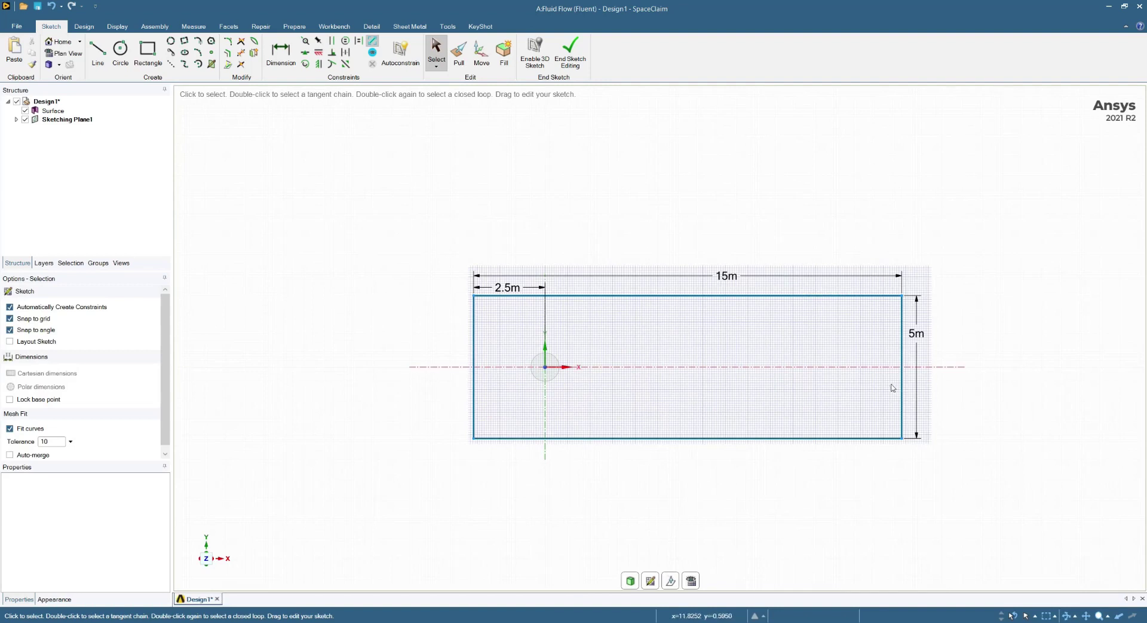
scroll(921, 374, up, 1)
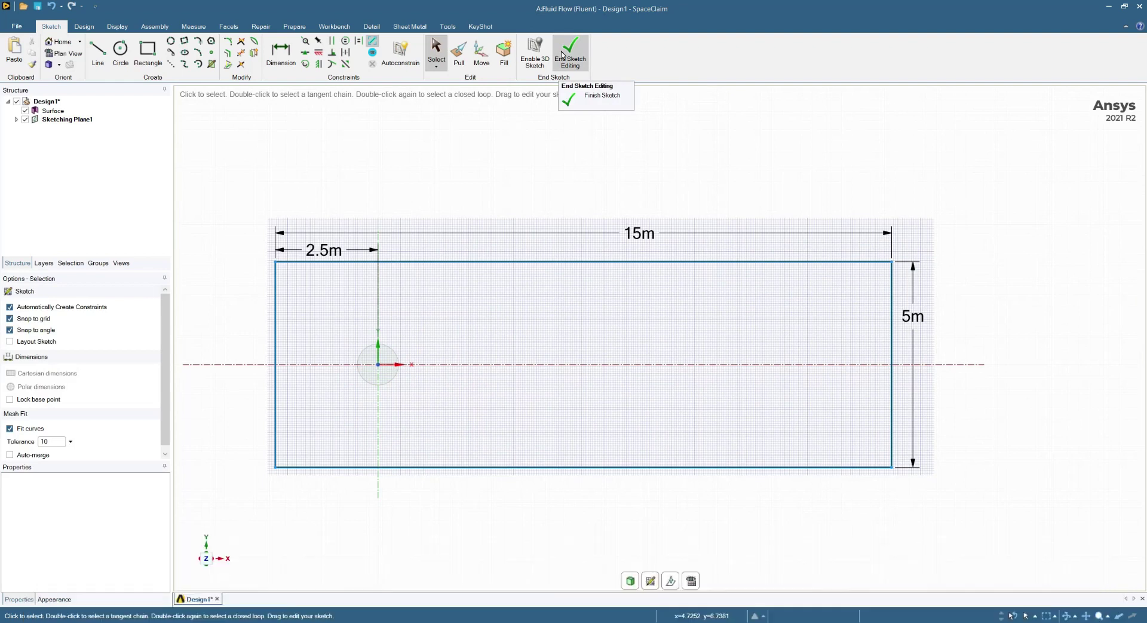
- End the sketch so the rectangle becomes a surface, then inspect it at an angle
click(562, 54)
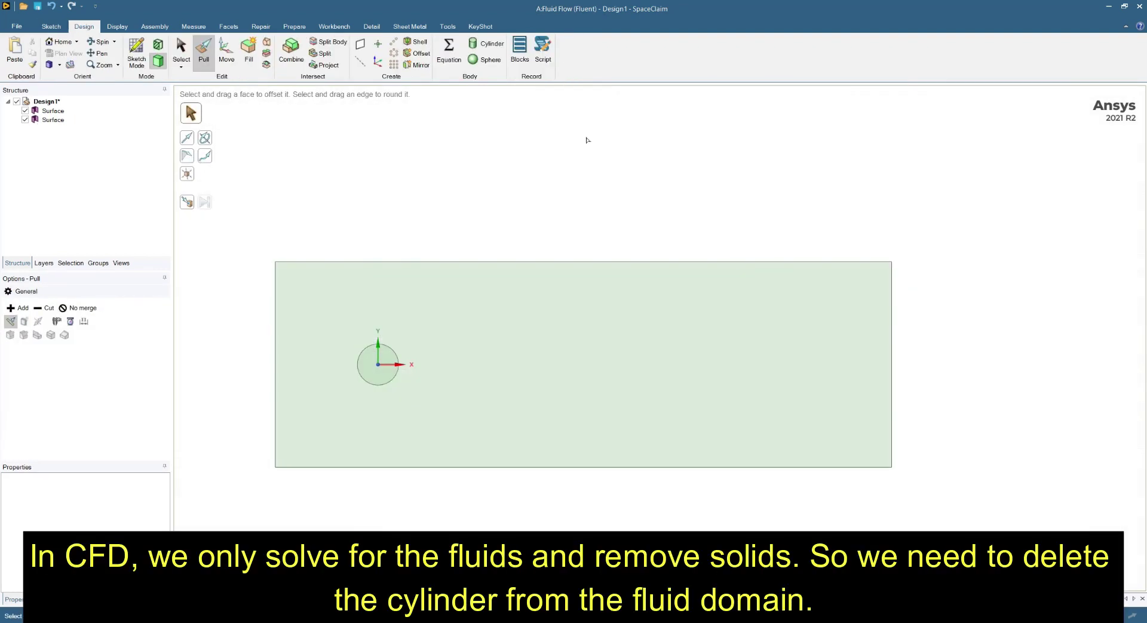
middle_drag(685, 189, 640, 217)
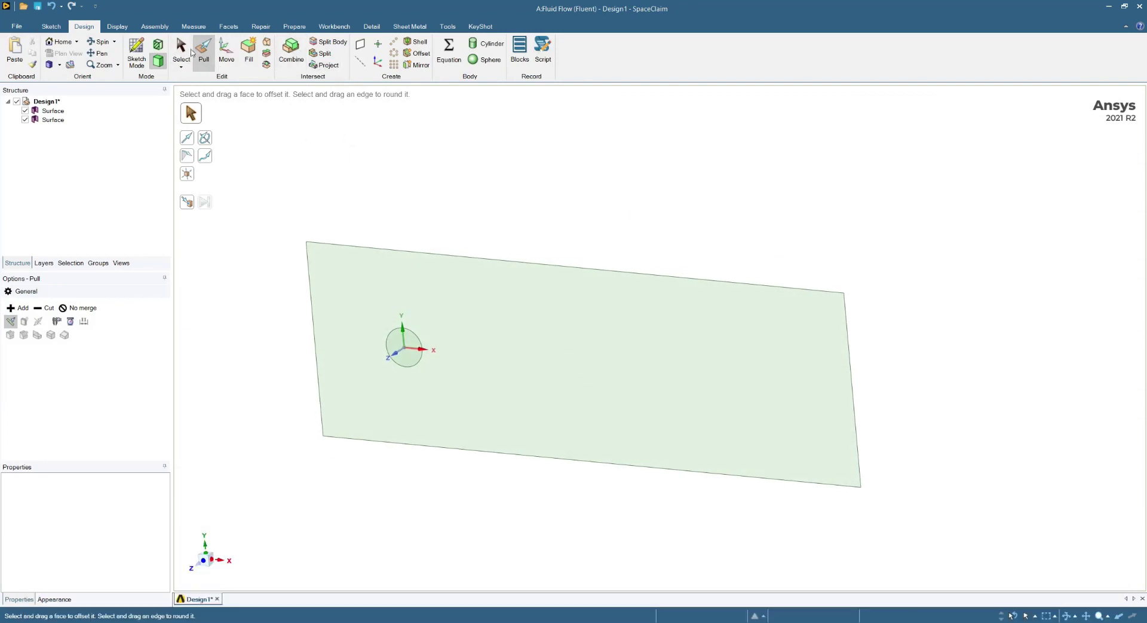
click(181, 50)
click(406, 356)
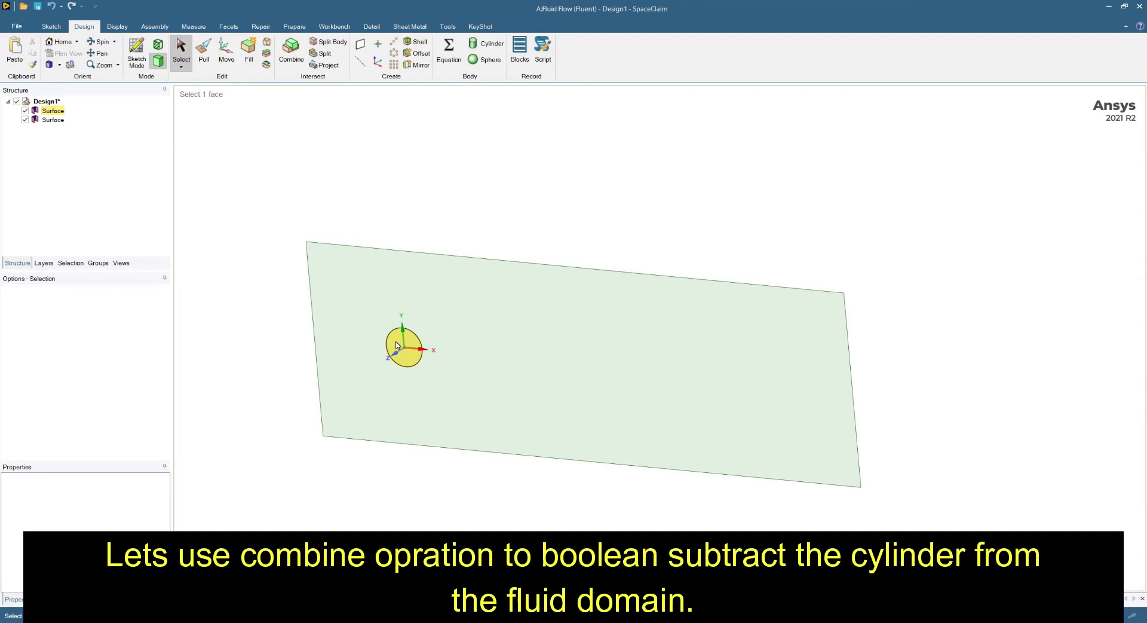
click(343, 209)
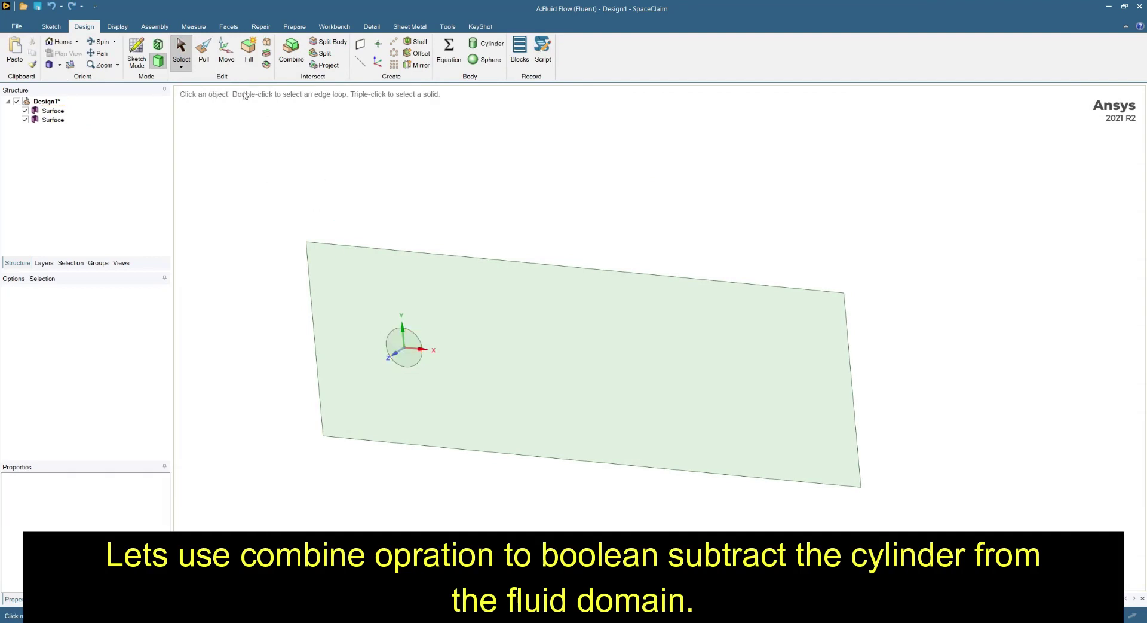
- Combine the surfaces to cut the circle out of the rectangular plate
click(293, 59)
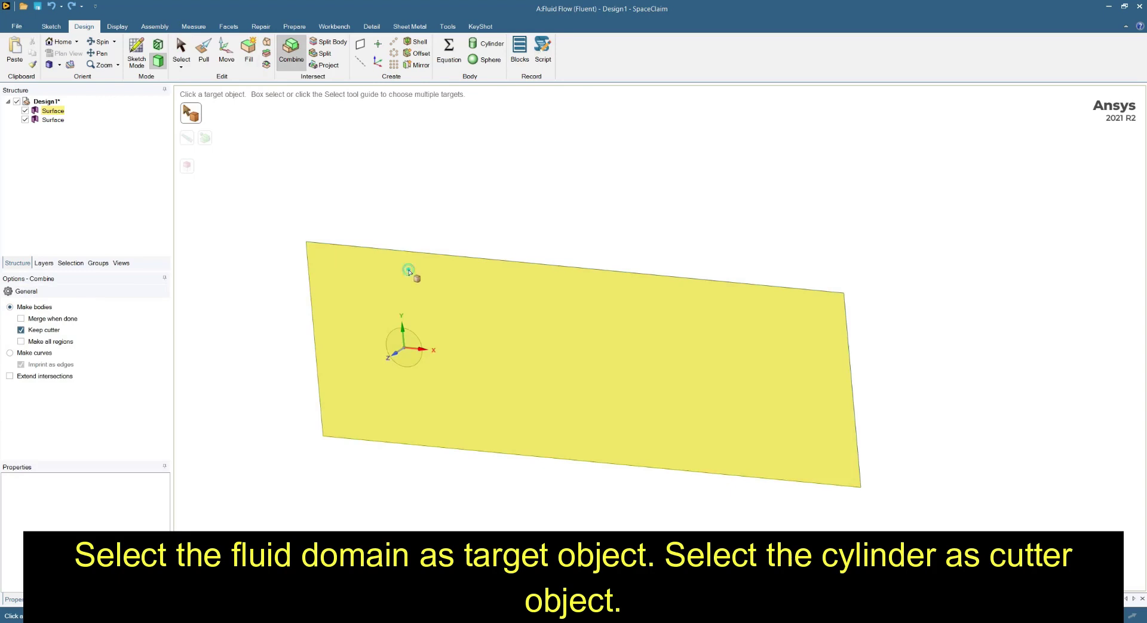
click(409, 272)
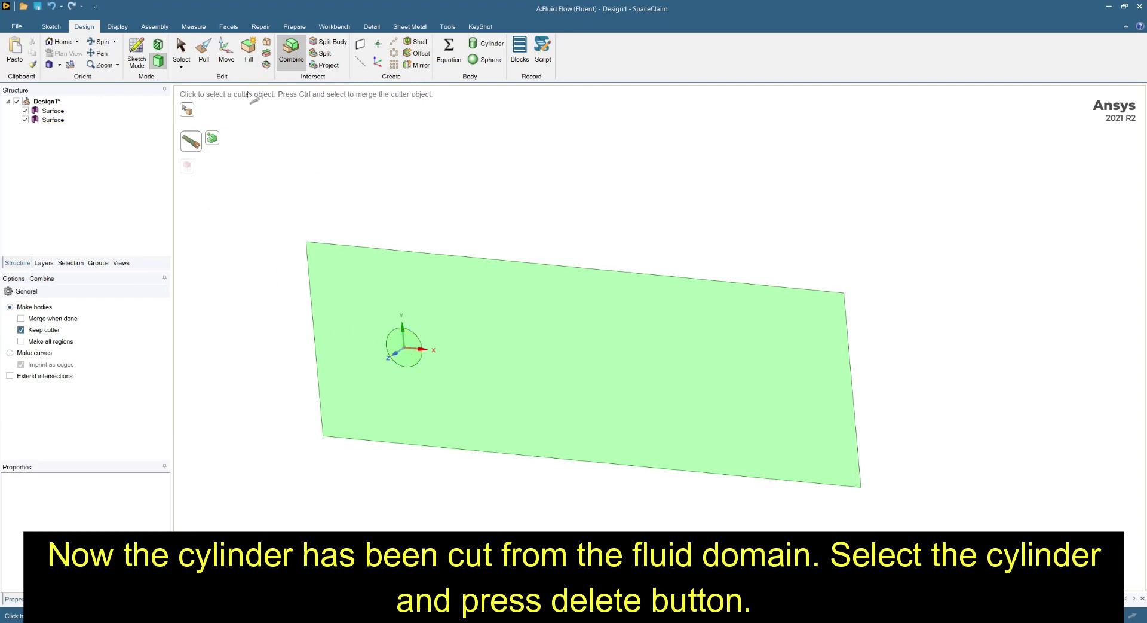
click(182, 51)
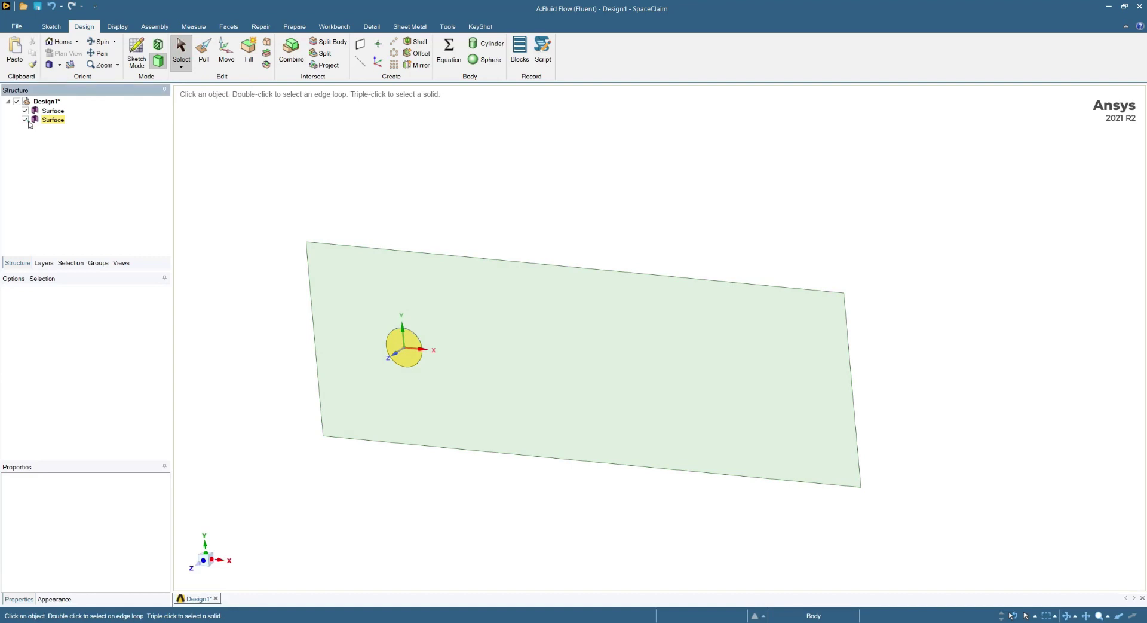
- Delete the leftover circular surface body from the Structure tree
click(29, 120)
click(25, 119)
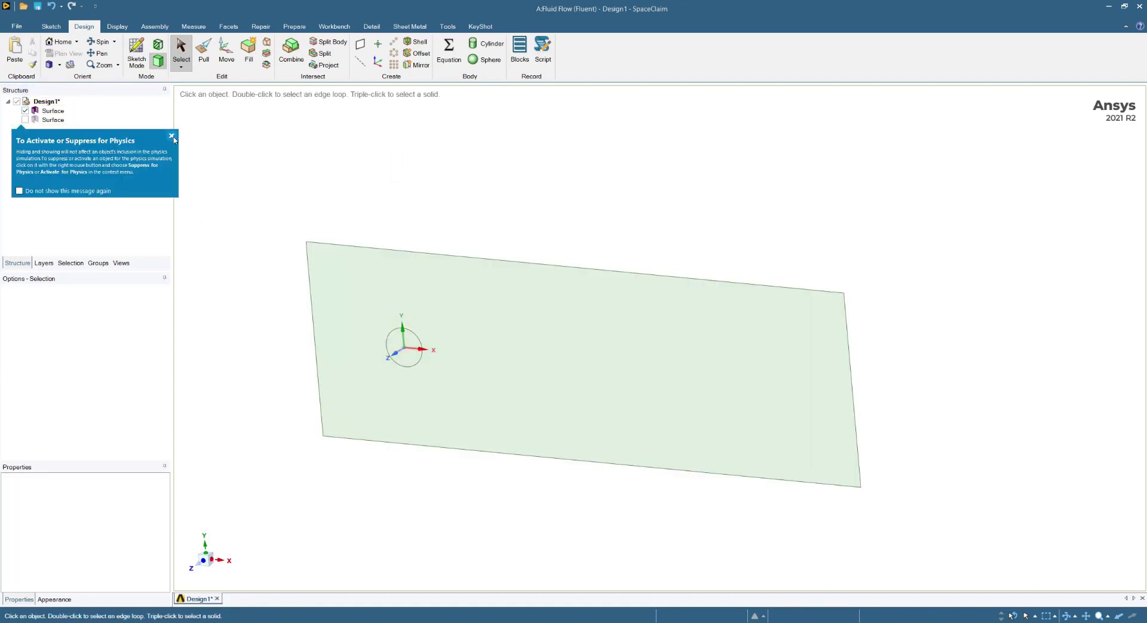
click(172, 137)
click(55, 121)
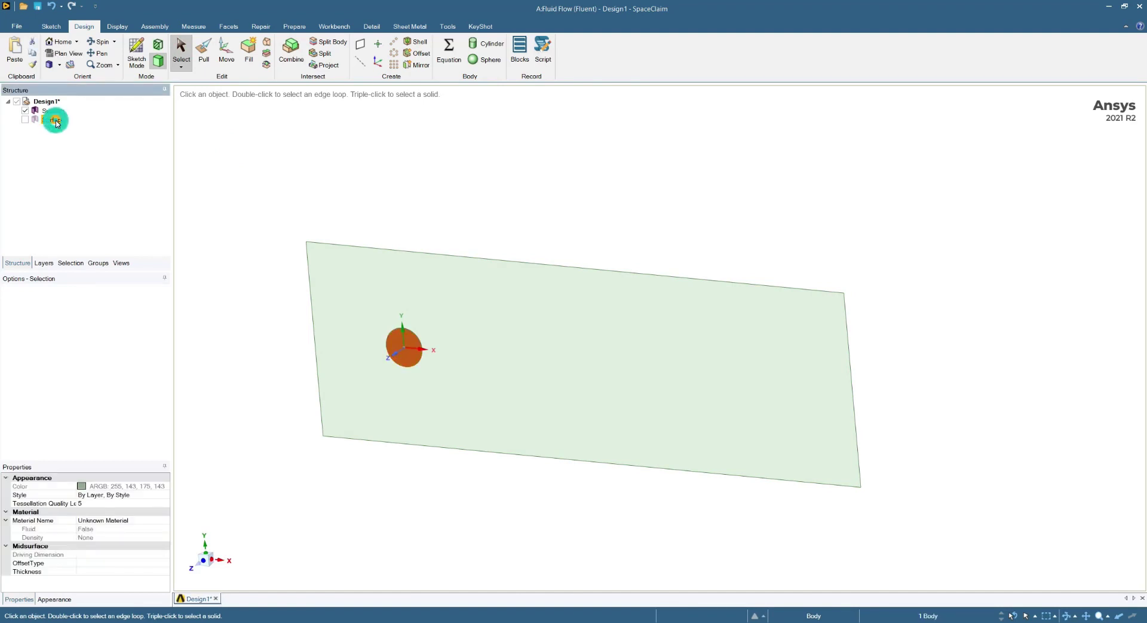
right_click(56, 122)
click(86, 162)
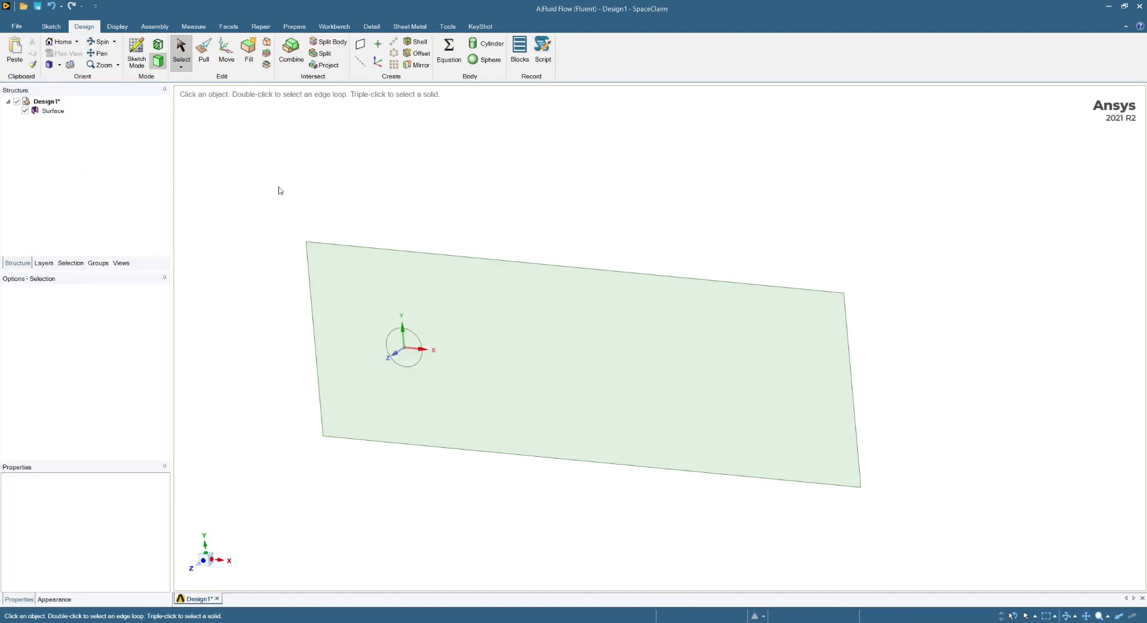
middle_drag(278, 190, 327, 181)
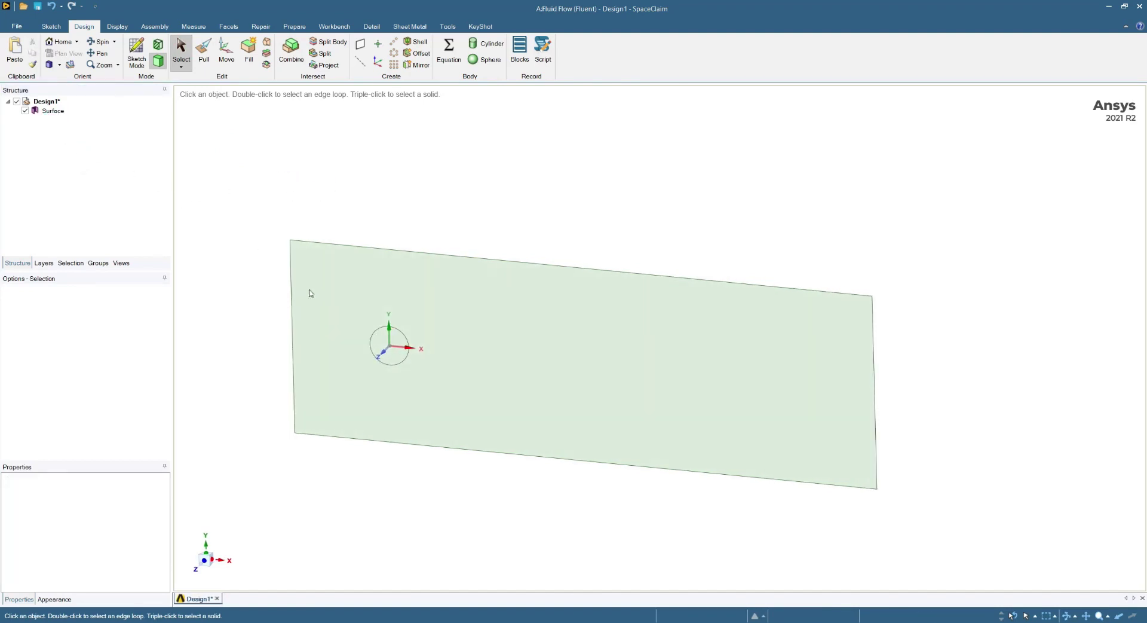
- Delete the leftover circular face to leave an open 1 m hole, then view the plate front-on along Z
click(378, 338)
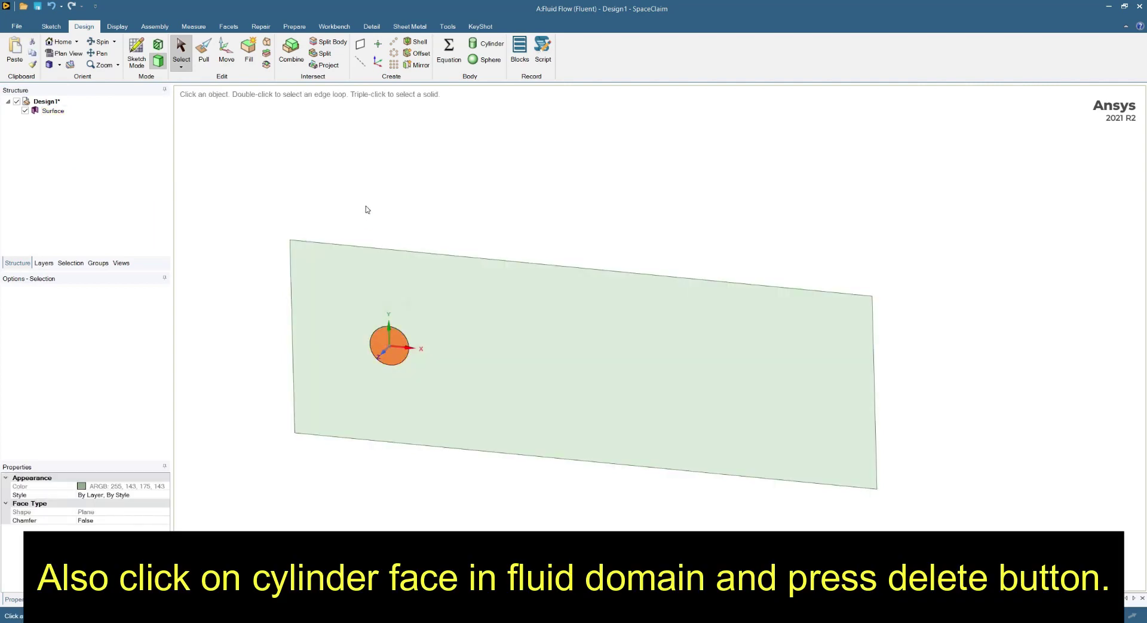
right_click(384, 339)
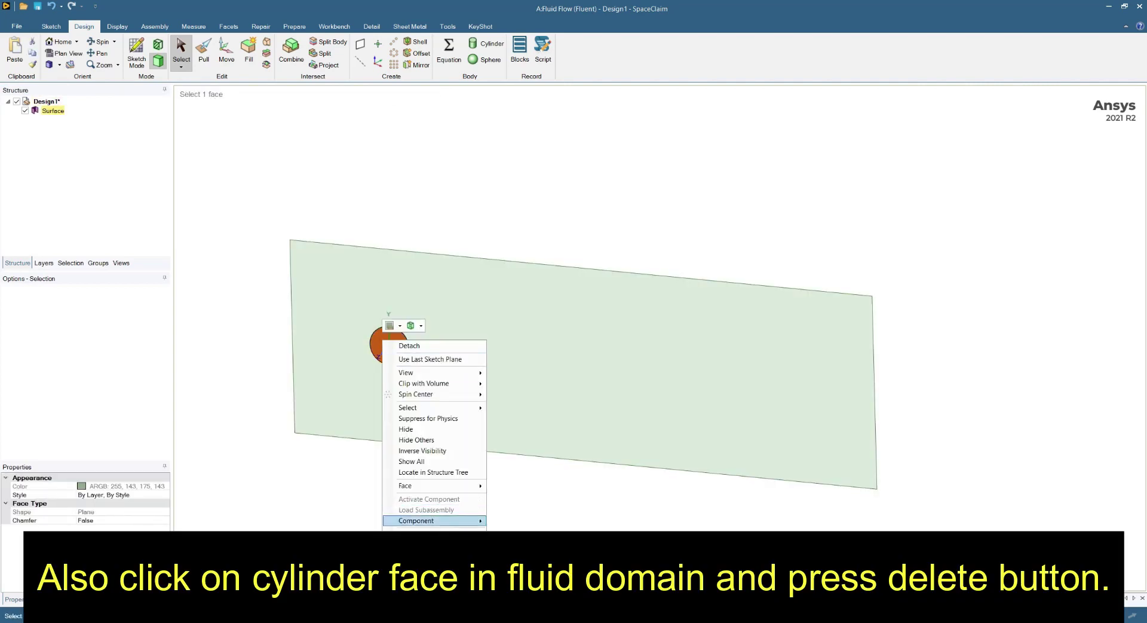
key(Delete)
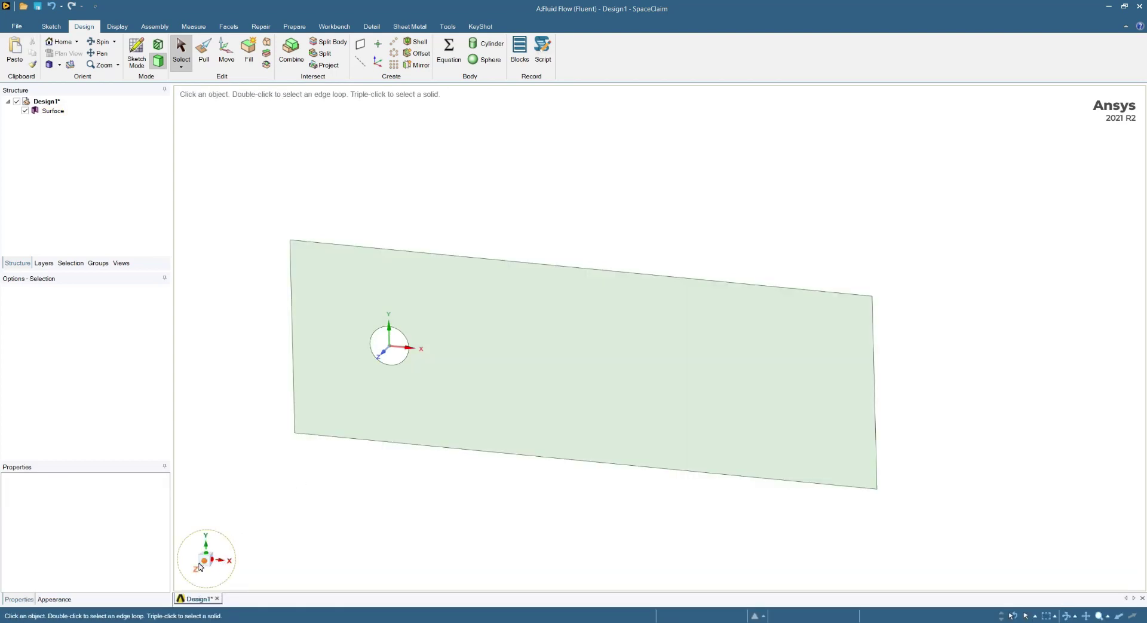
click(200, 566)
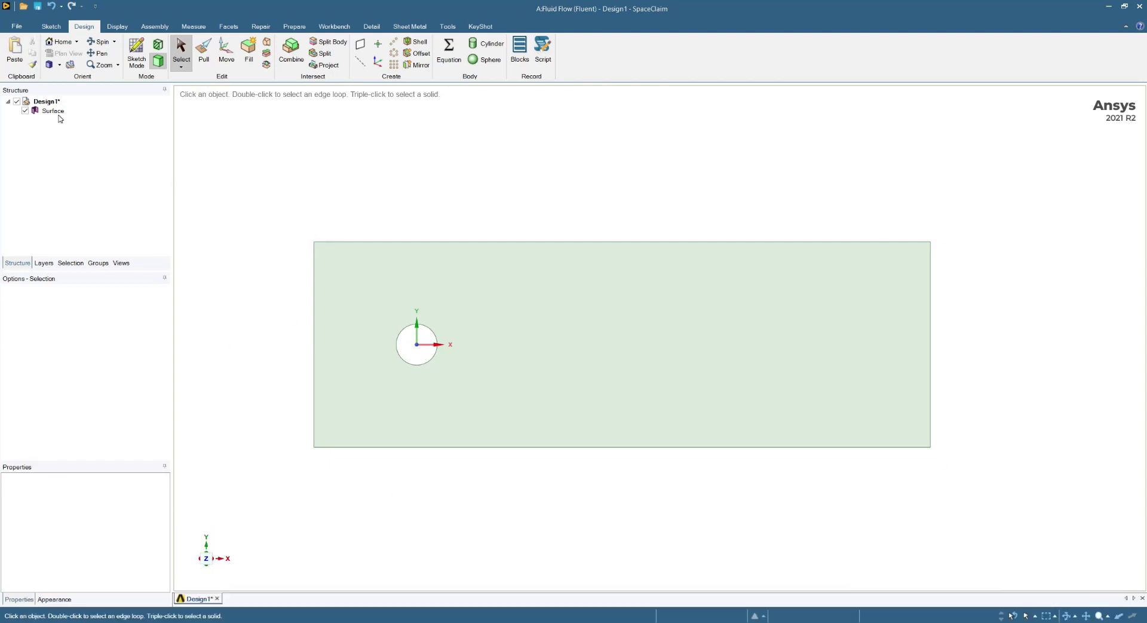
- Rename the Surface body in the Structure tree to 'fluid', then clear the selection
click(52, 111)
right_click(53, 113)
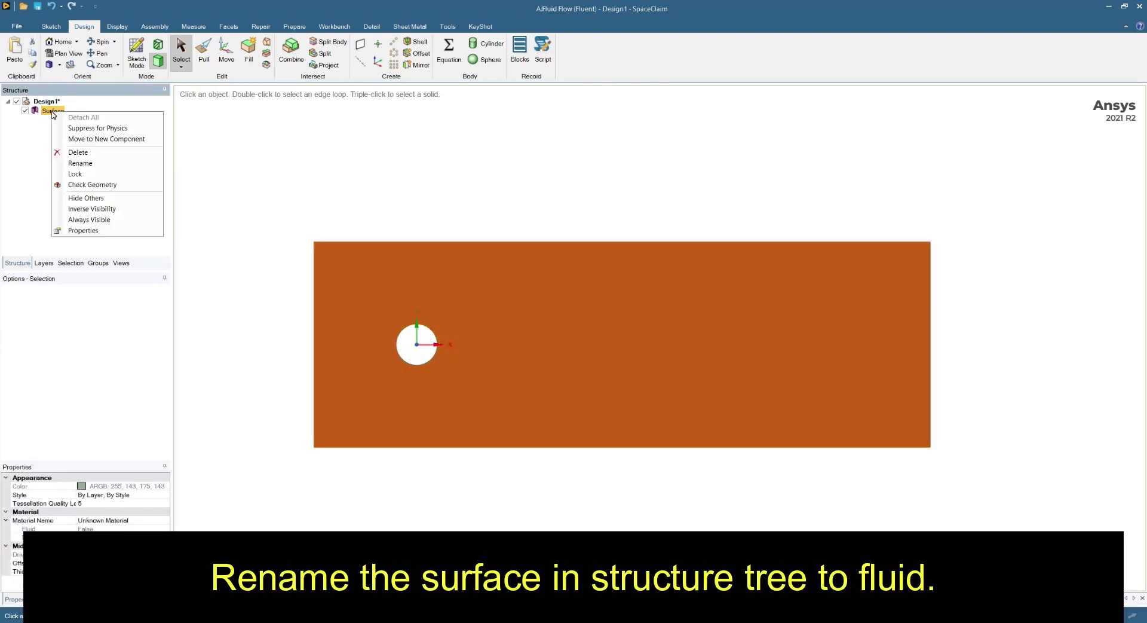
click(83, 163)
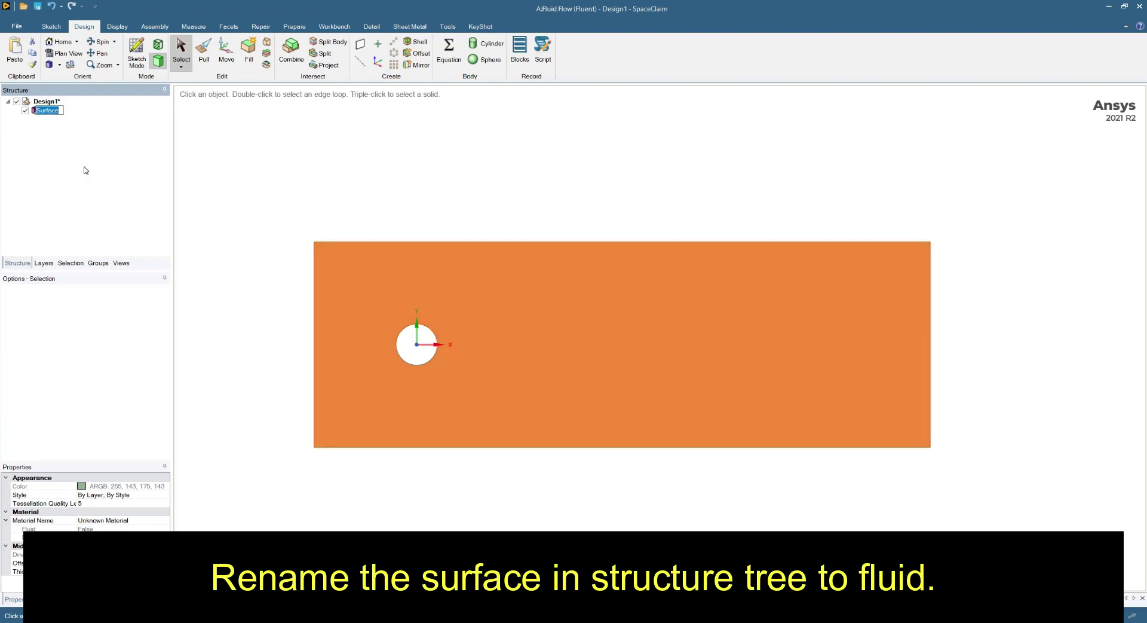
text(fluid)
key(Return)
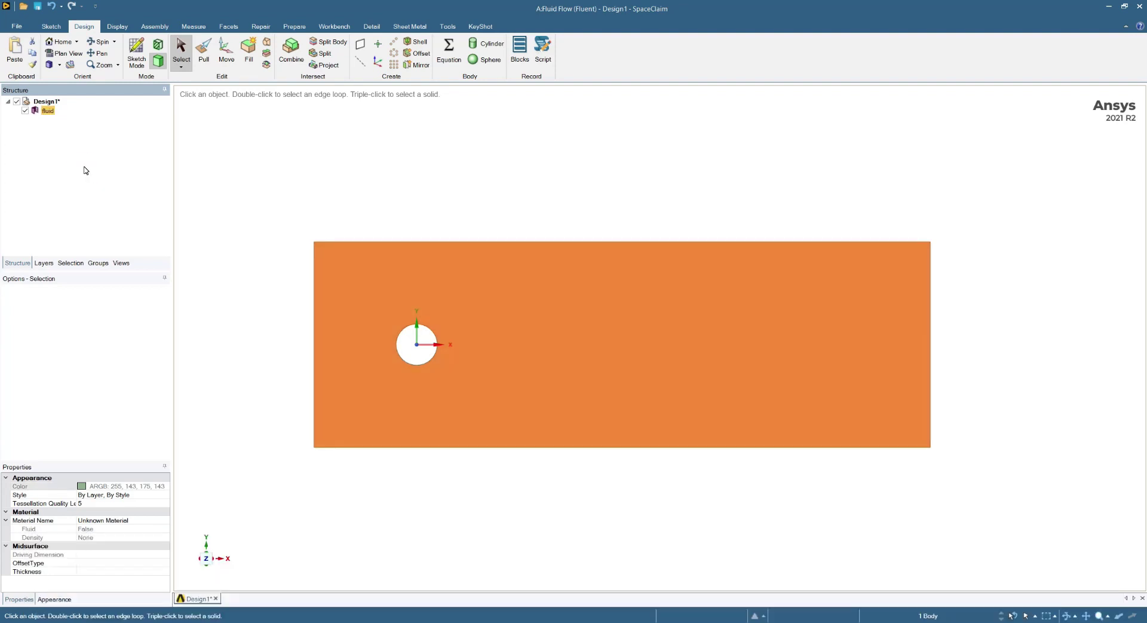
click(323, 164)
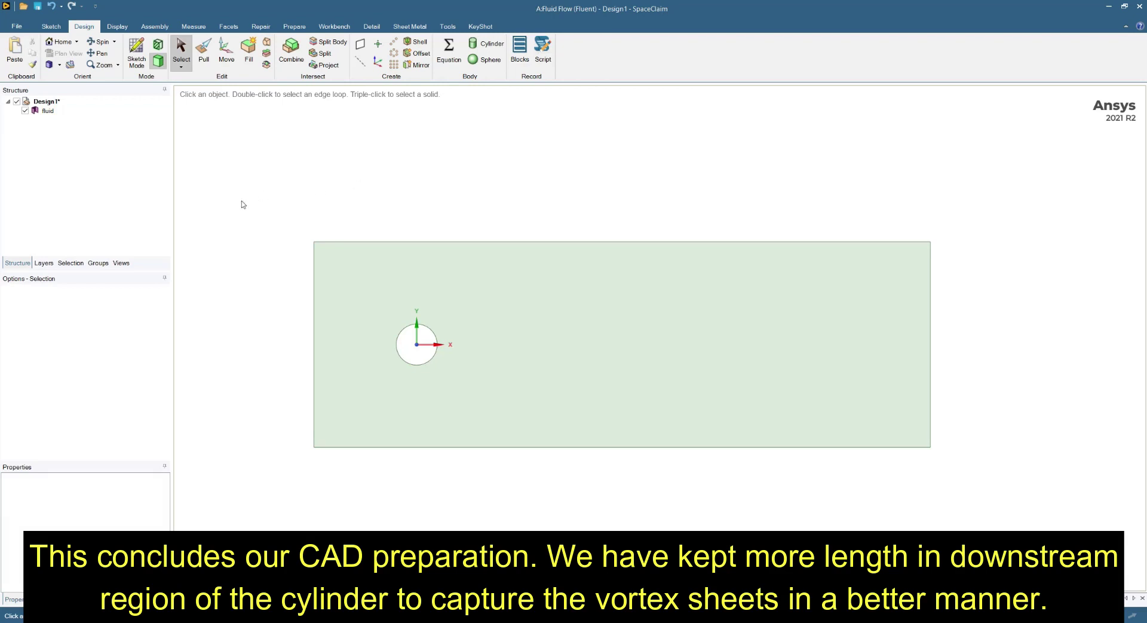